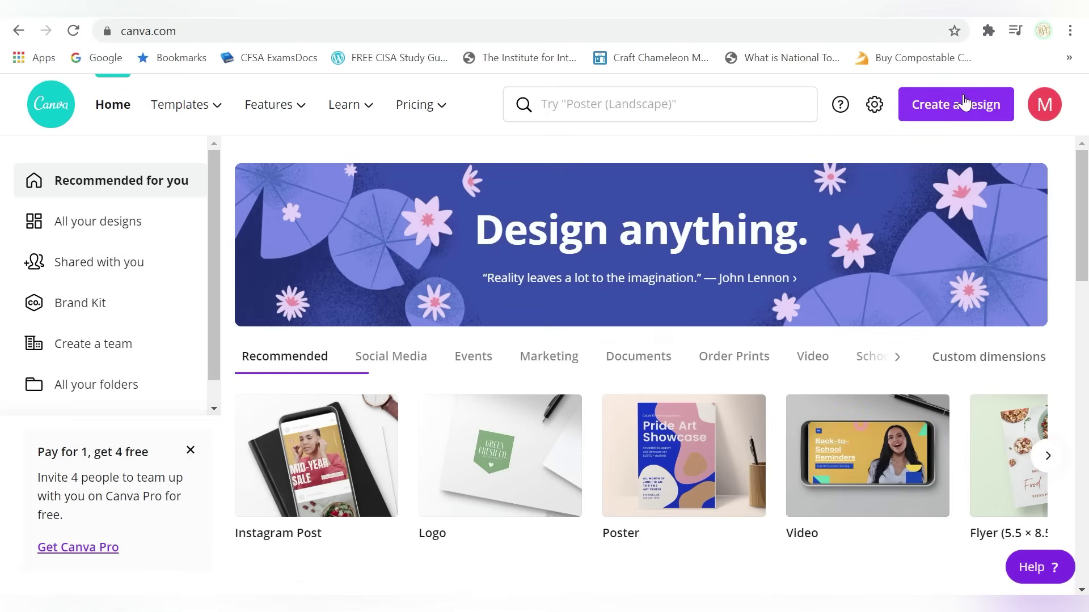
- Create a blank custom-size design of 1200 × 1200 px
click(950, 108)
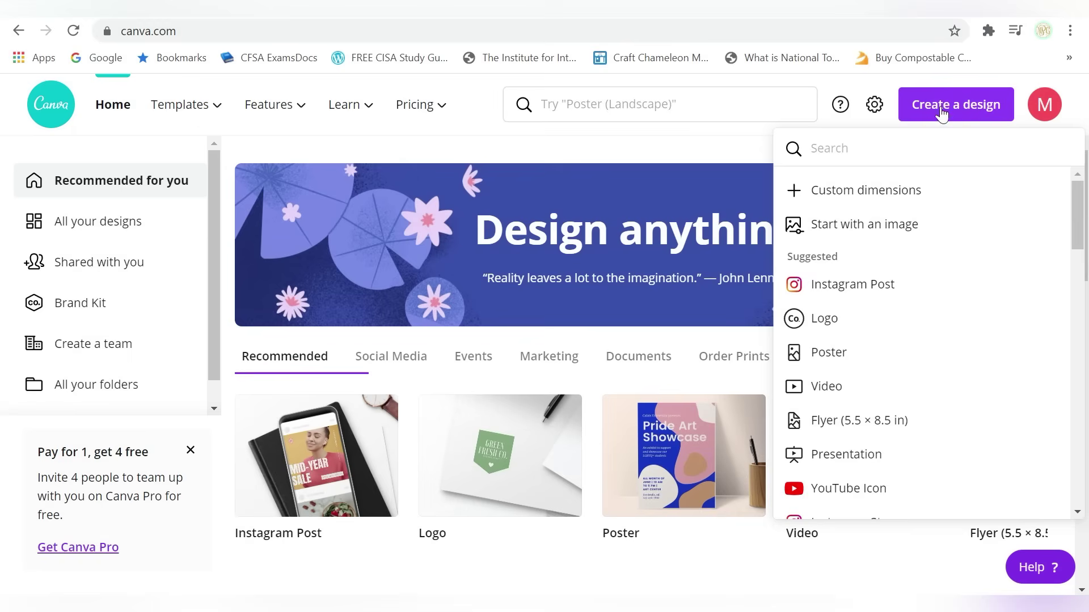
click(863, 192)
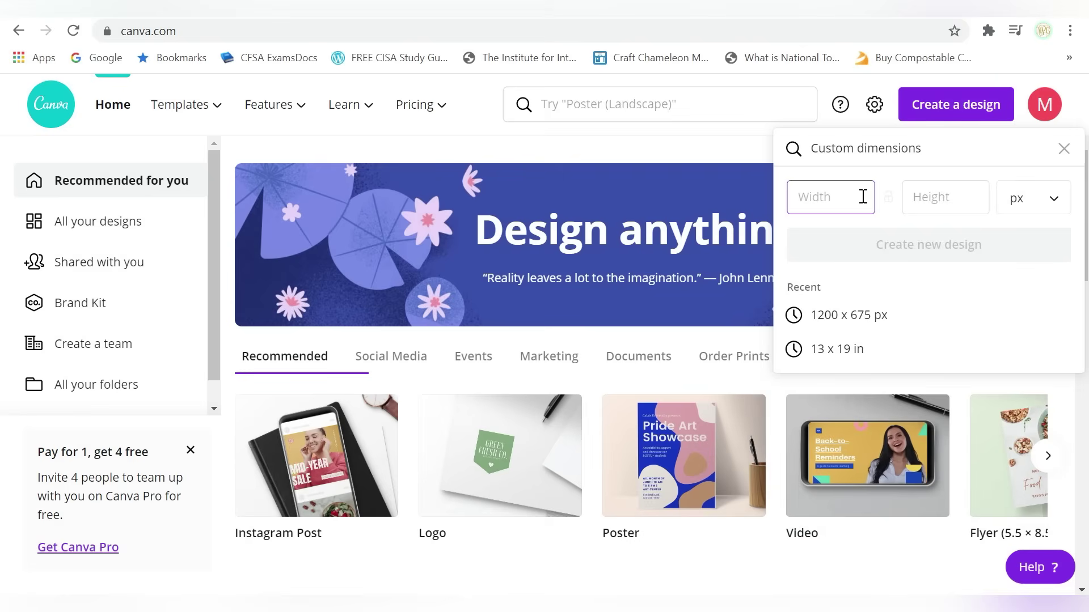
text(1200)
key(Tab)
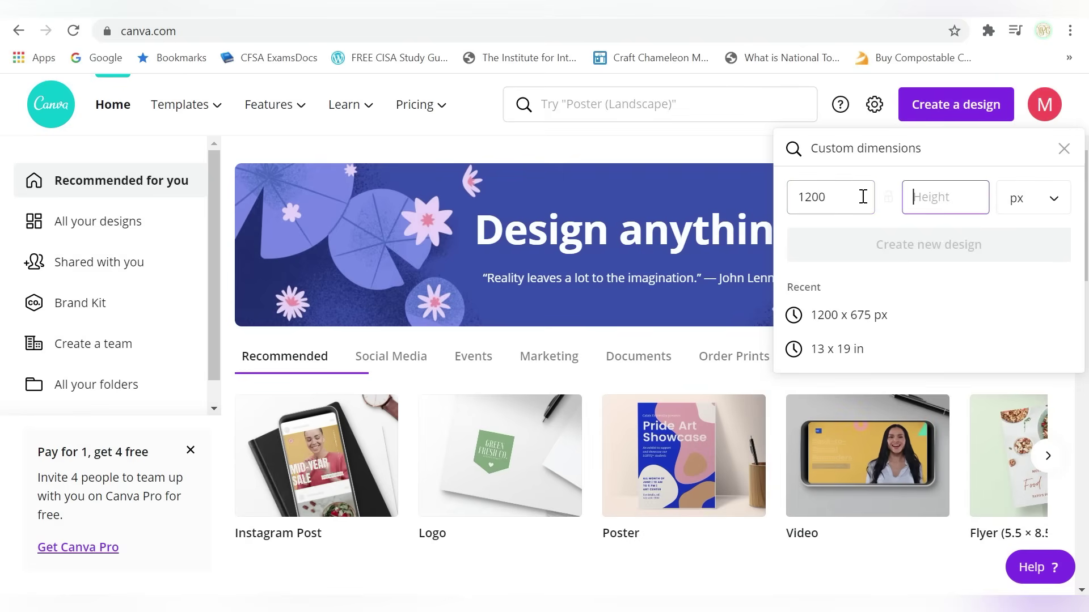
text(1200)
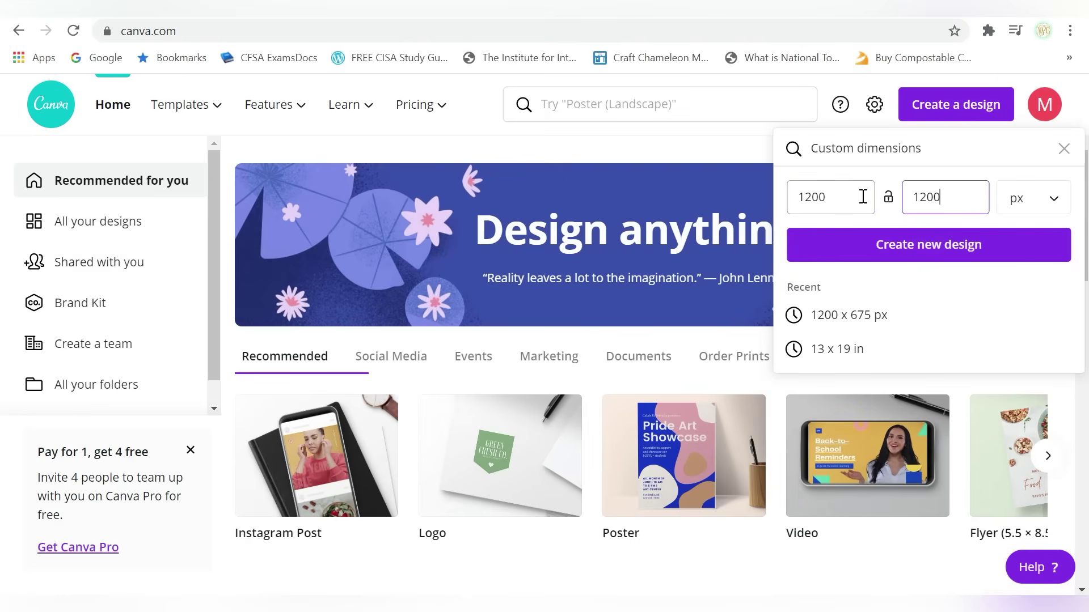
click(880, 245)
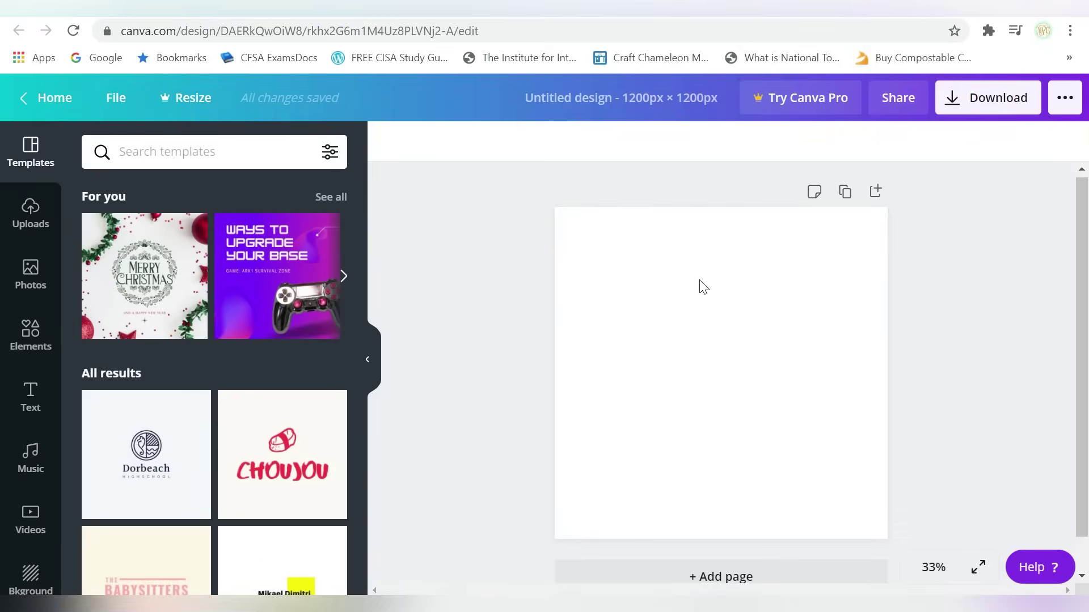
- Upload the four images from the VDay Gnome Clipart folder
click(31, 218)
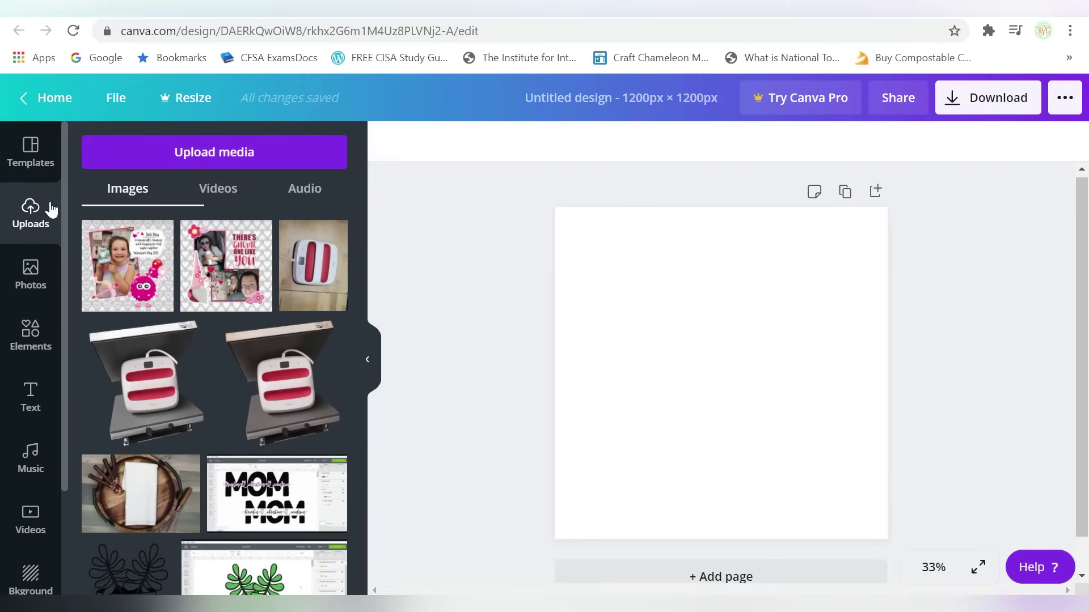
click(203, 154)
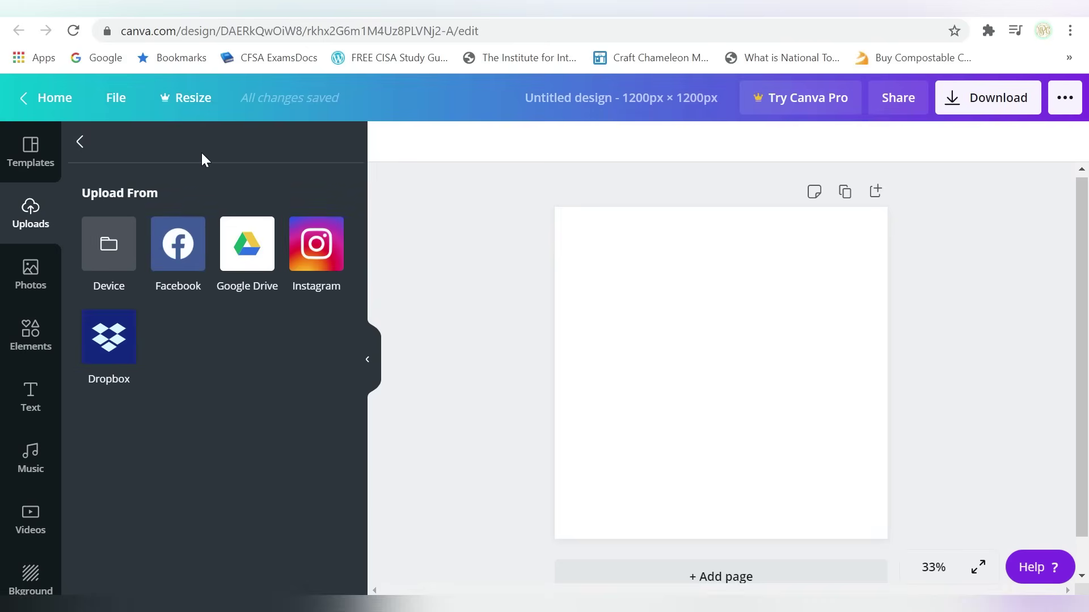
click(98, 237)
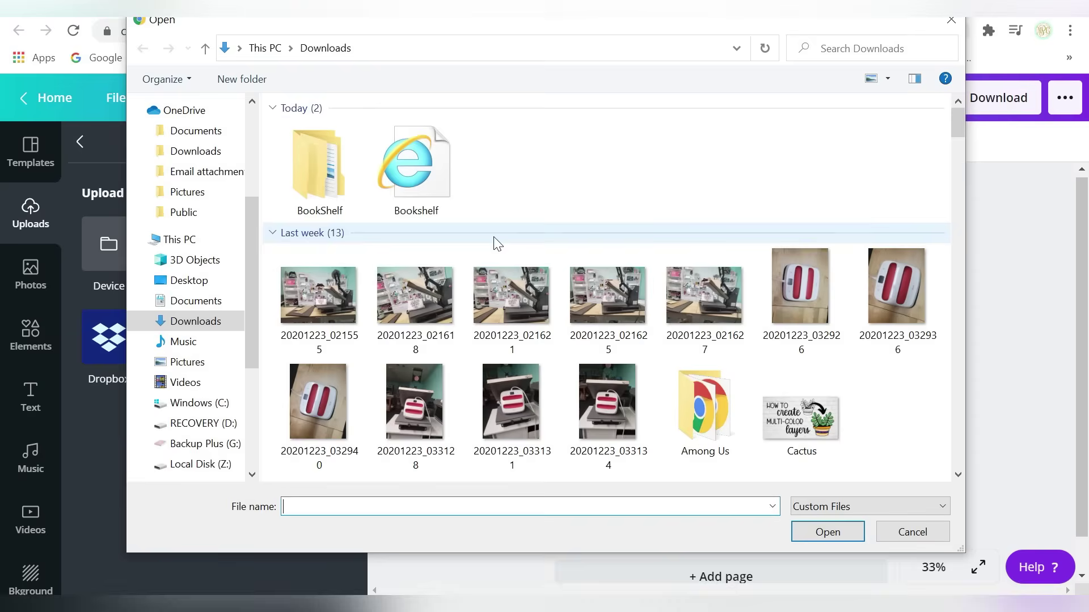
double_click(782, 196)
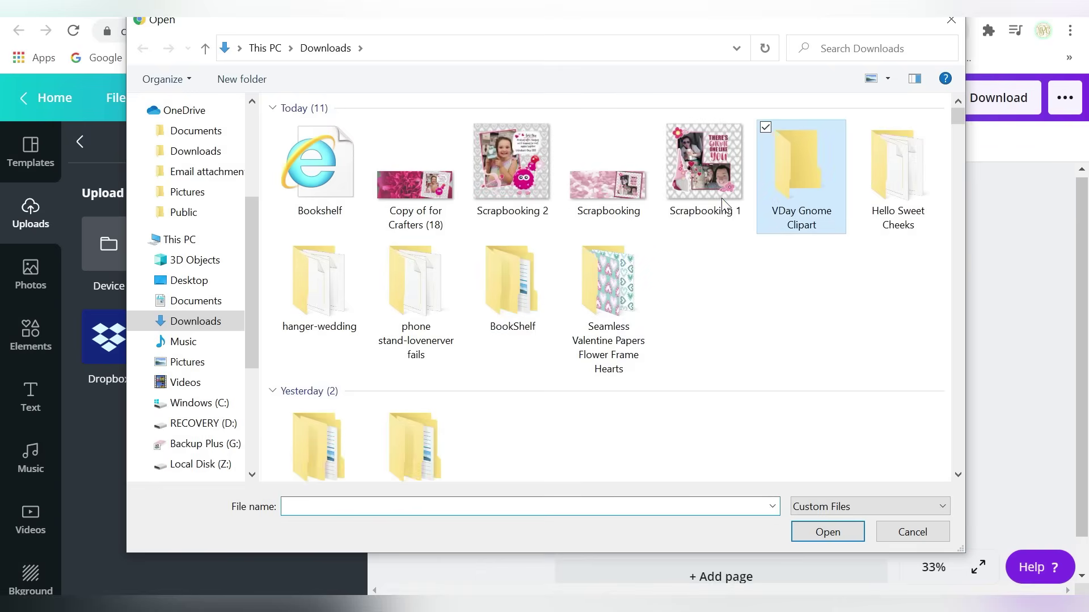
drag(719, 145, 306, 170)
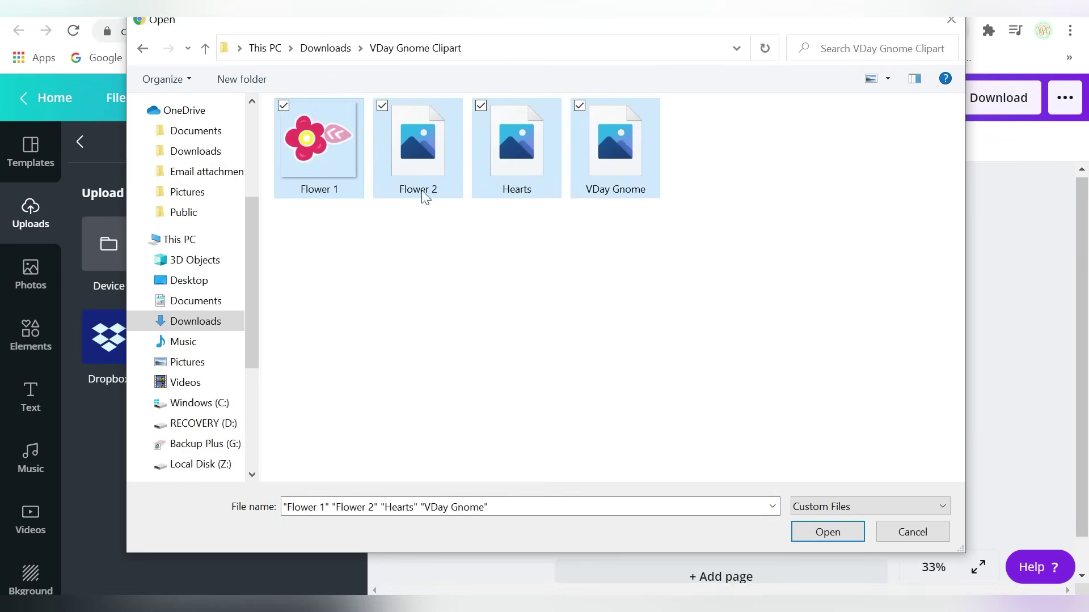
click(816, 531)
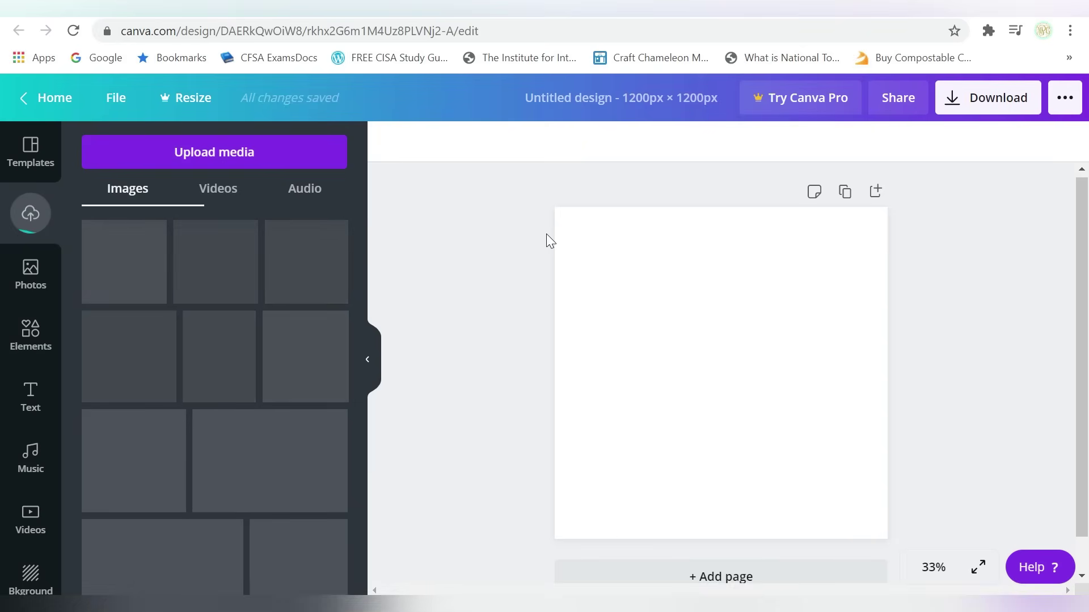
- Upload the two photos from the computer
click(226, 149)
click(121, 244)
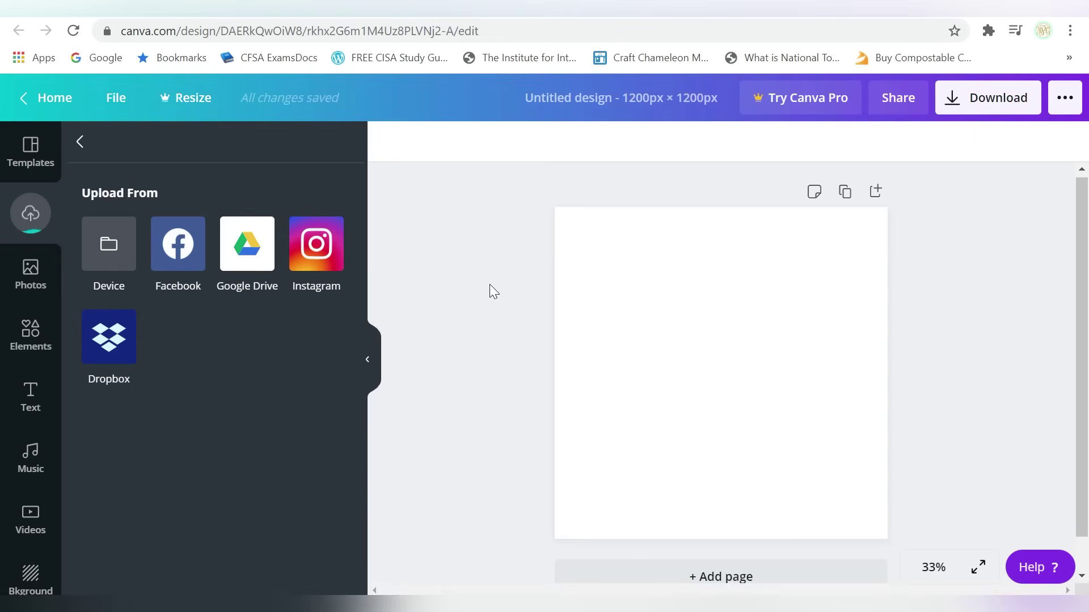
scroll(942, 187, down, 20)
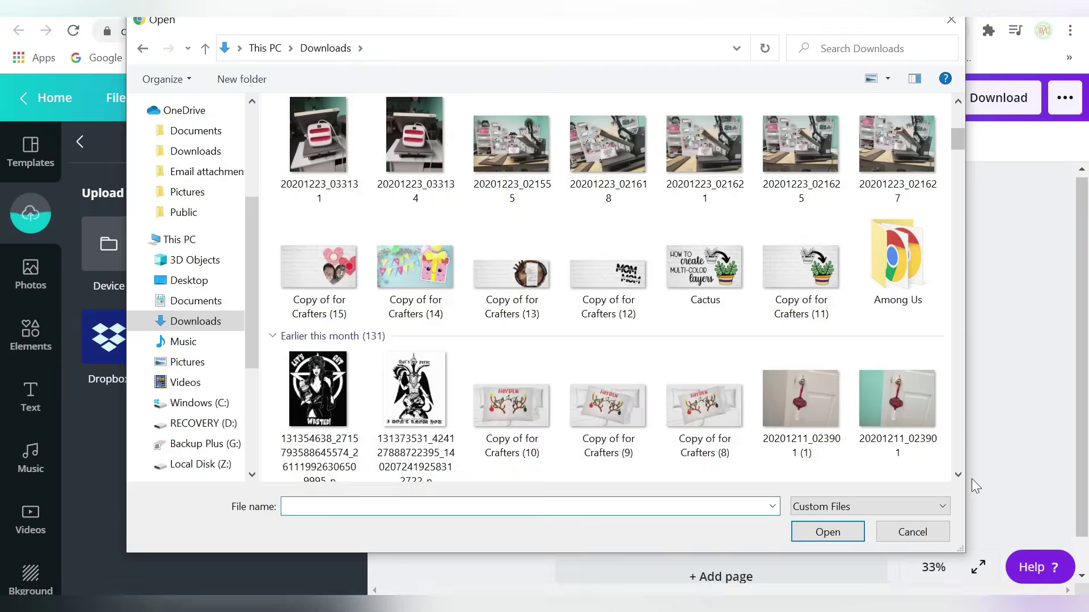
scroll(600, 335, up, 20)
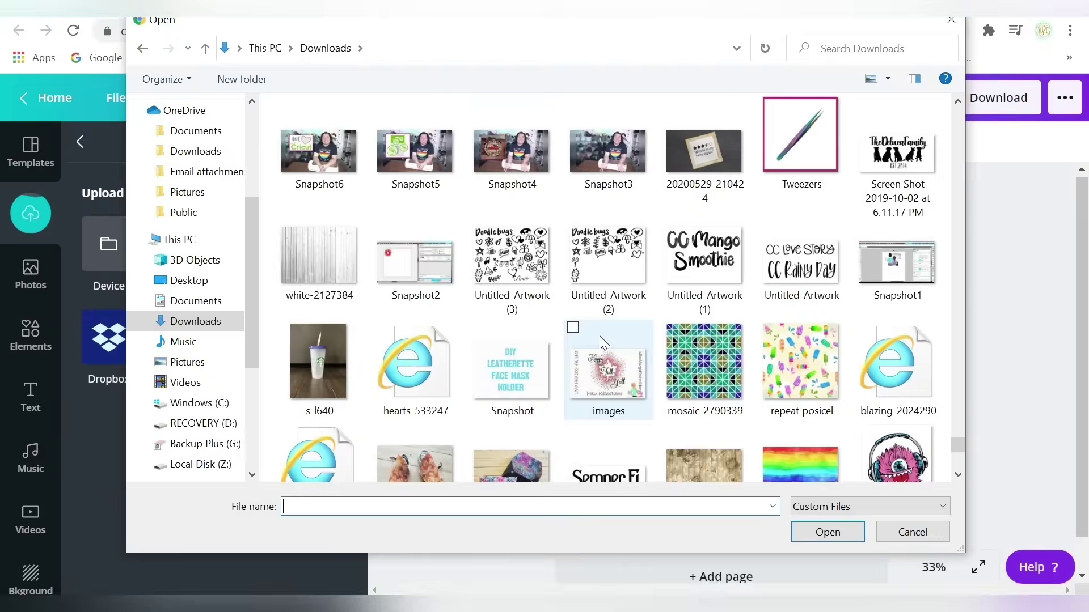
click(511, 300)
ctrl+click(318, 309)
key(Return)
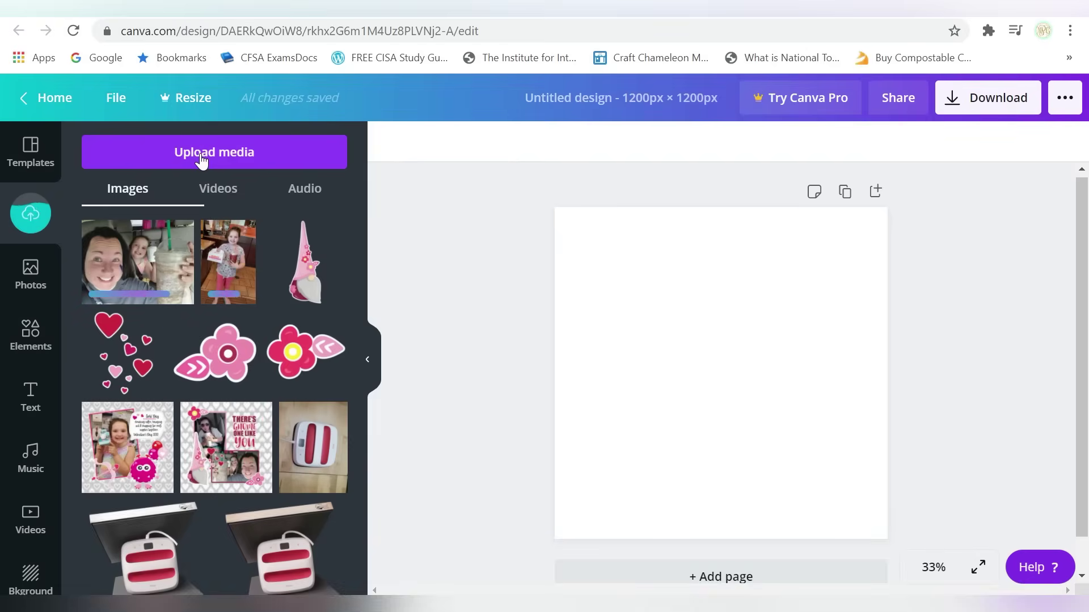
- Upload the crimson Hearts 12 paper from the Seamless Valentine Papers folder
click(201, 160)
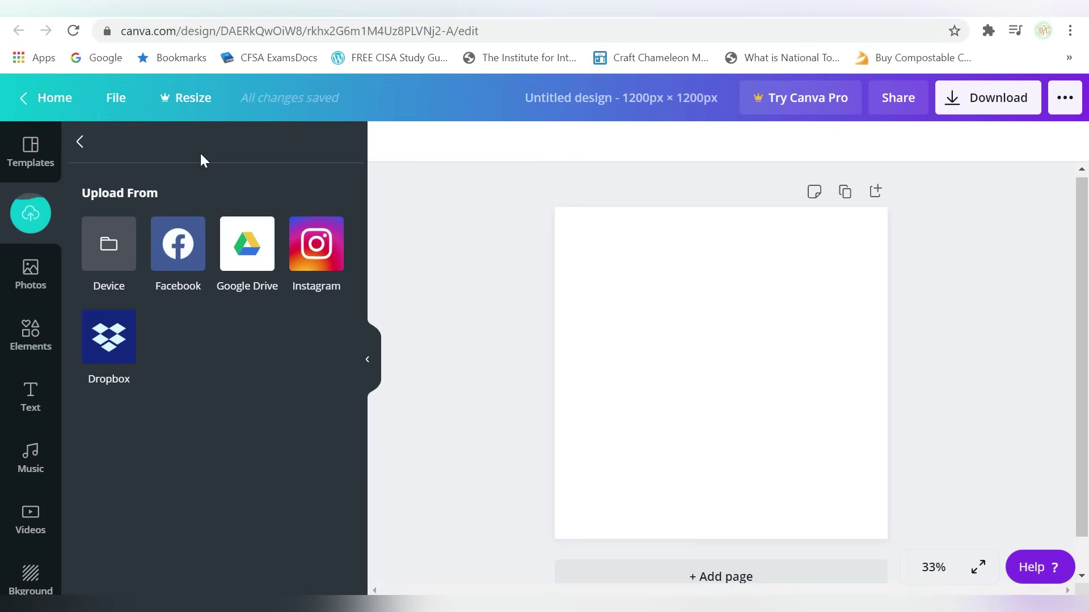
click(114, 216)
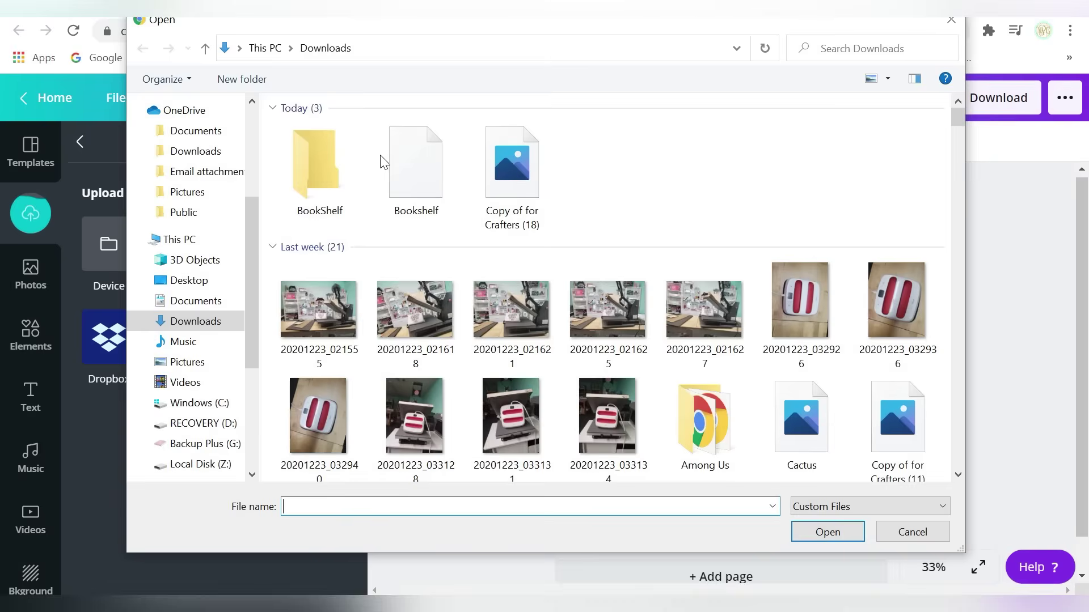
double_click(604, 250)
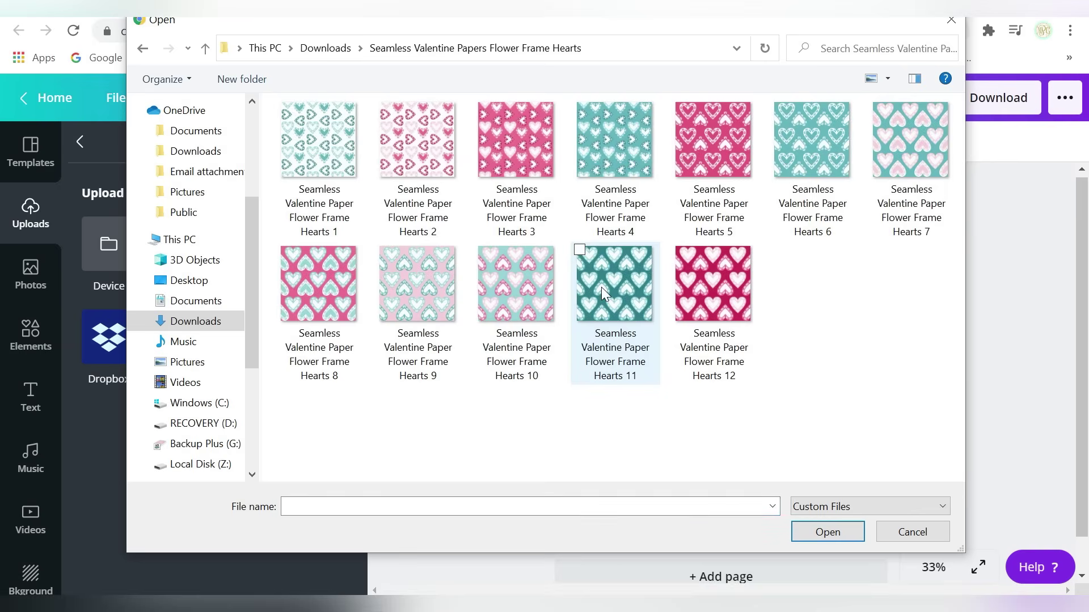
double_click(714, 284)
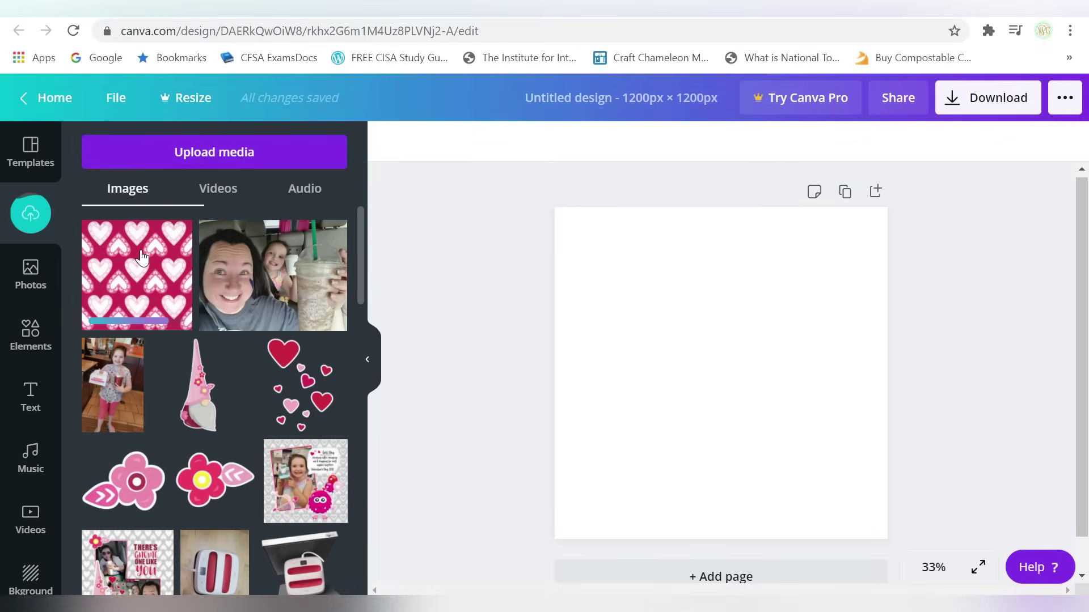
- Place the hearts paper, shrink it to 522 × 522 and apply the Greyscale filter
click(142, 258)
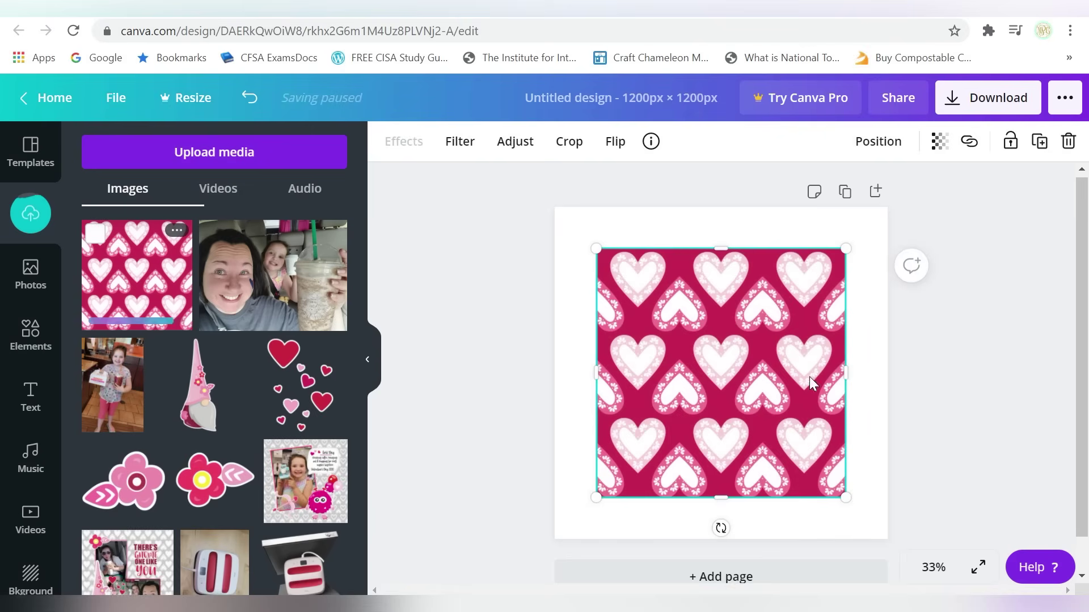
drag(845, 498, 725, 341)
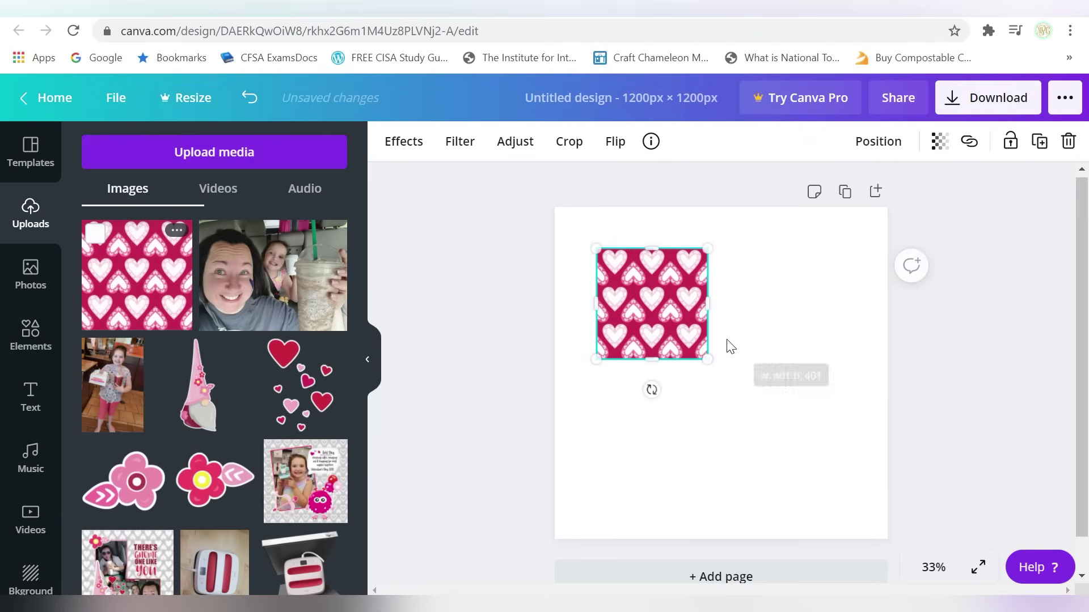
click(529, 142)
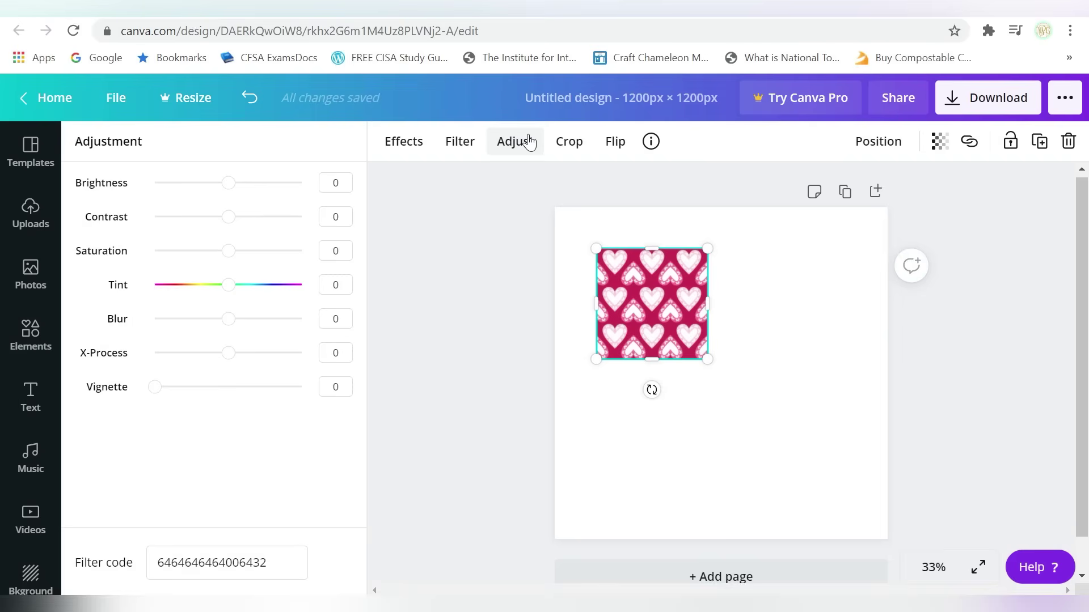
click(461, 149)
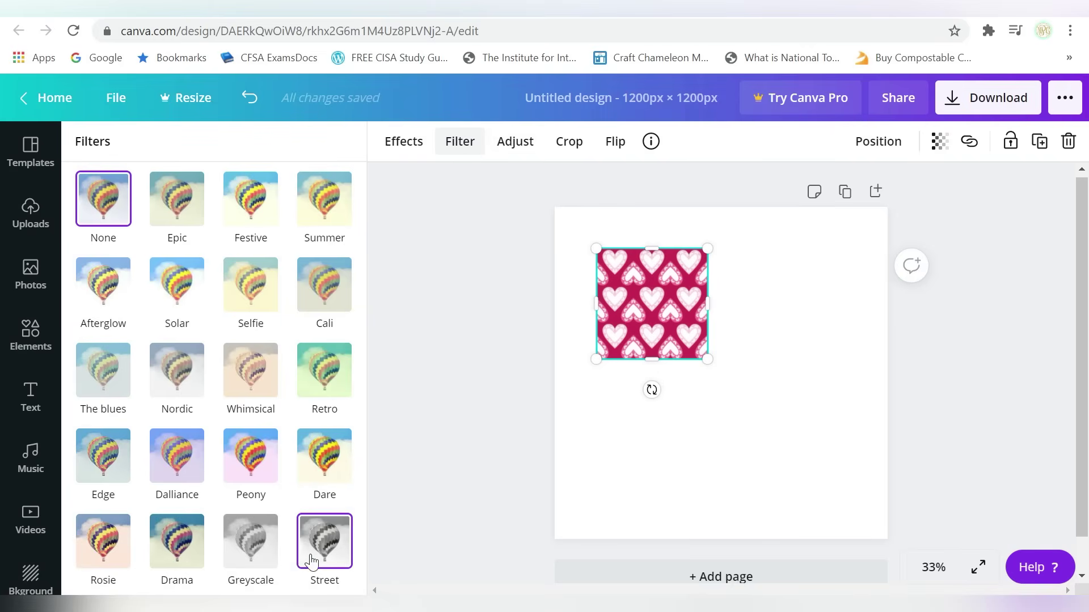
click(250, 541)
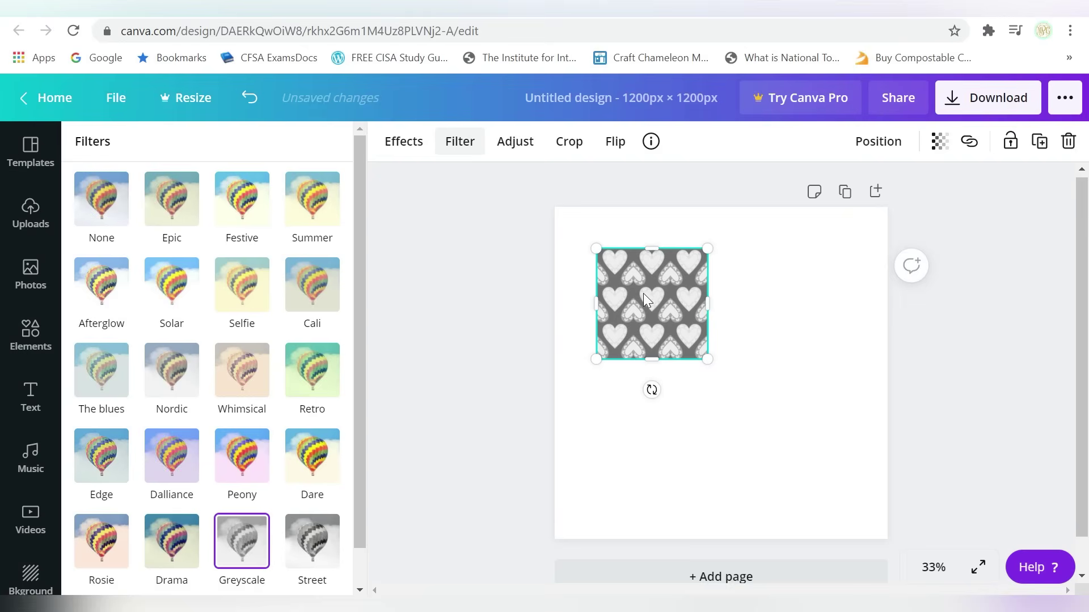
- Set the pattern's transparency to 60 and move it into the page's top-left corner
click(940, 141)
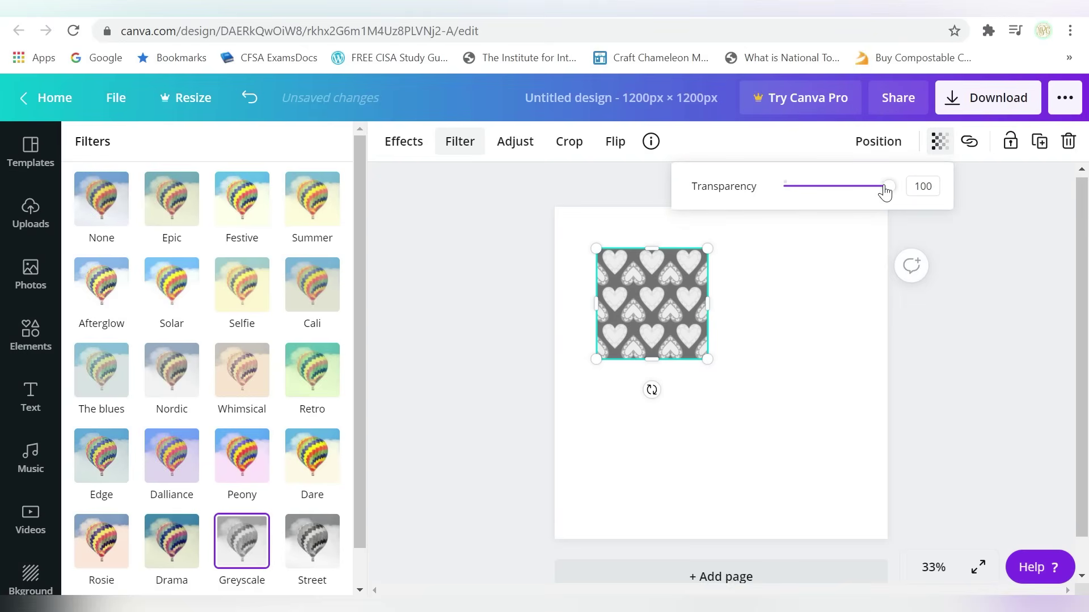
drag(884, 191, 841, 191)
drag(654, 301, 612, 259)
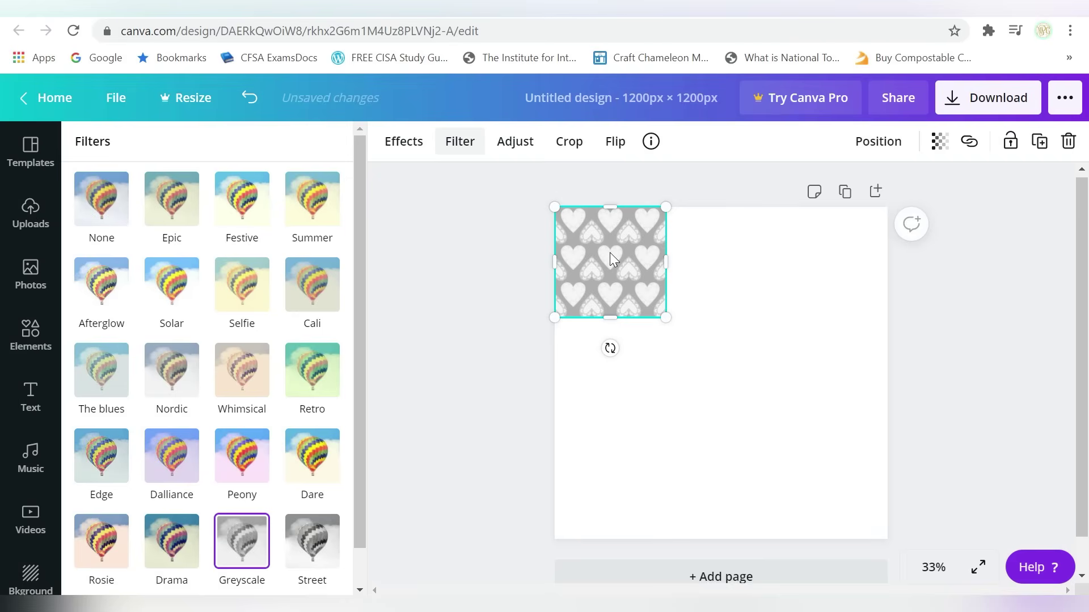
- Duplicate the heart tile into rows of copies arranged across the page
key(ctrl+d)
drag(630, 257, 850, 271)
key(ctrl+d)
key(ctrl+a)
key(ctrl+d)
drag(720, 348, 724, 454)
key(ctrl+d)
click(951, 264)
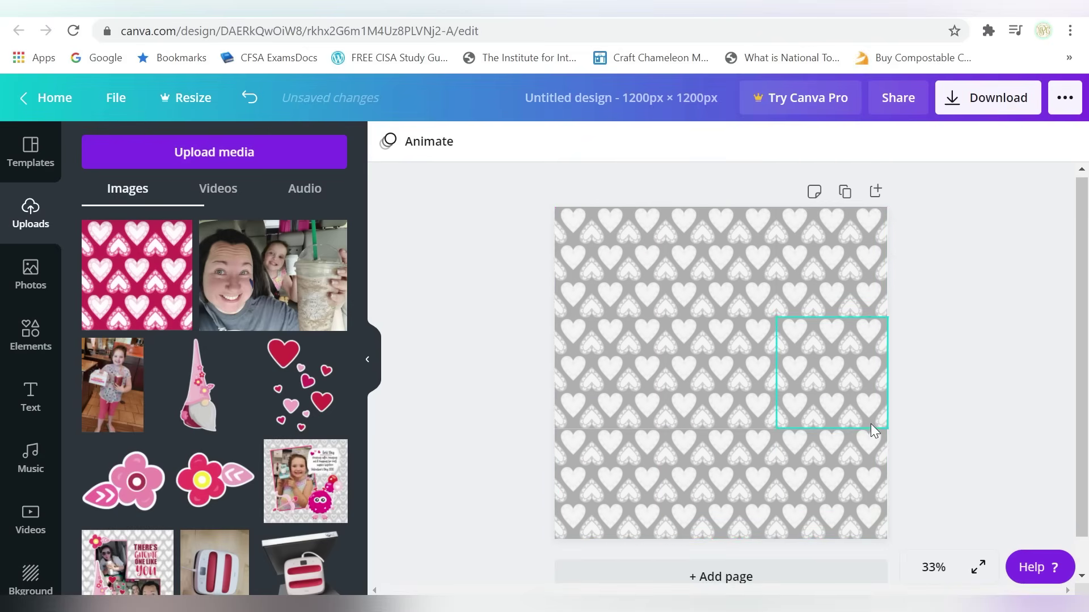
- Select all nine tiles, enlarge them to 1,220 px and align them over the page
drag(920, 471, 628, 468)
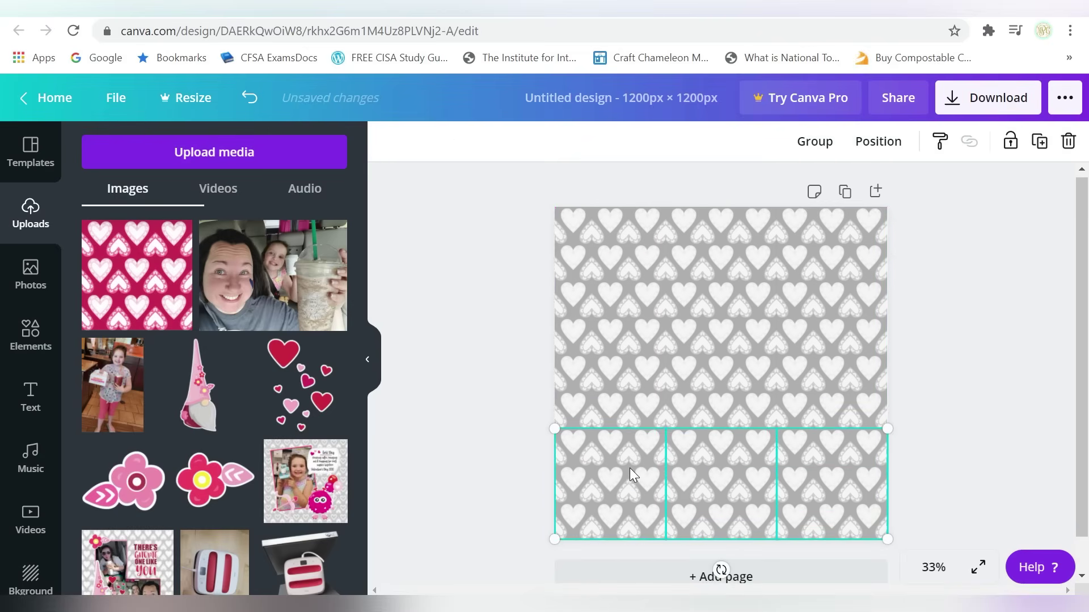
click(956, 366)
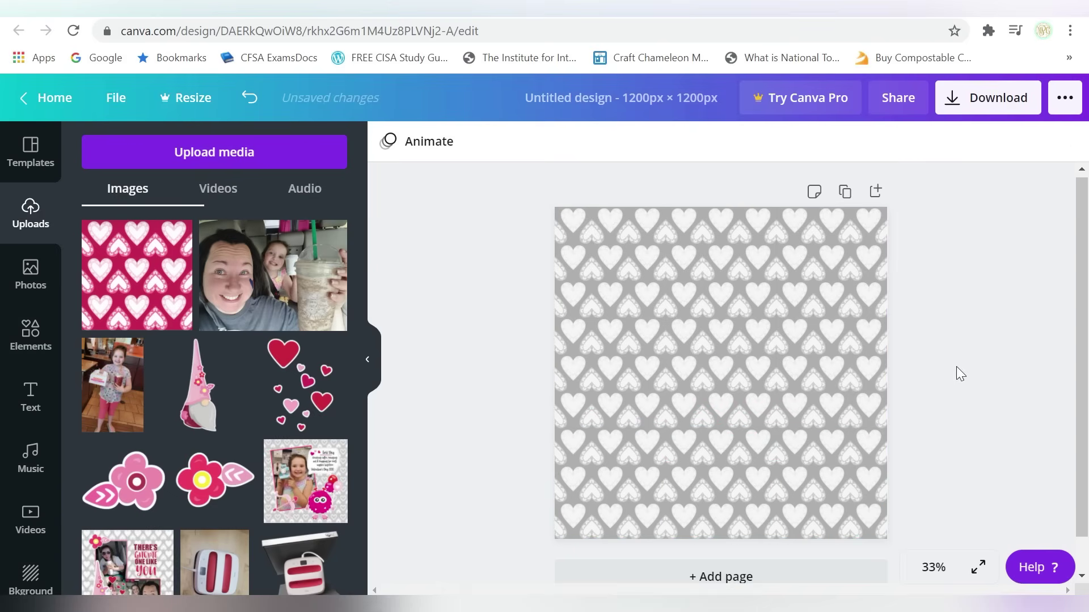
drag(949, 239, 573, 498)
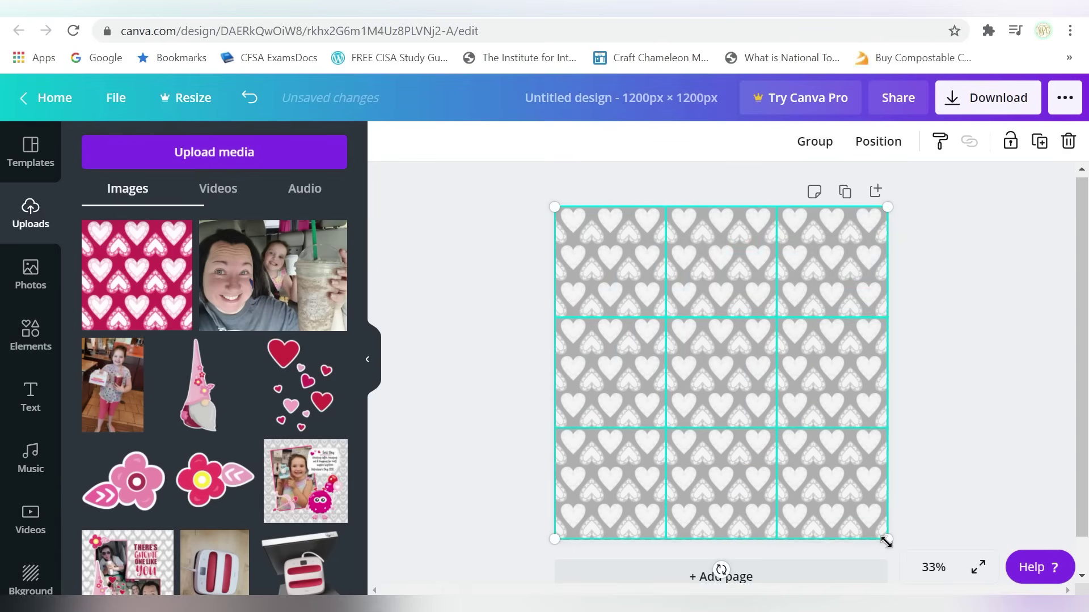
drag(888, 542, 893, 544)
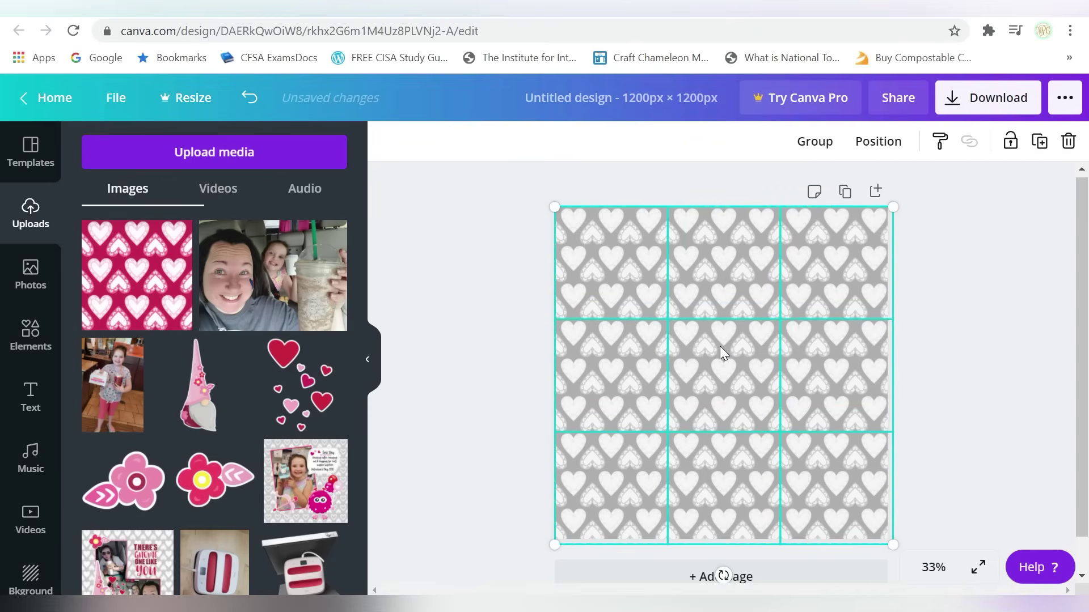
drag(719, 346, 718, 349)
click(1039, 274)
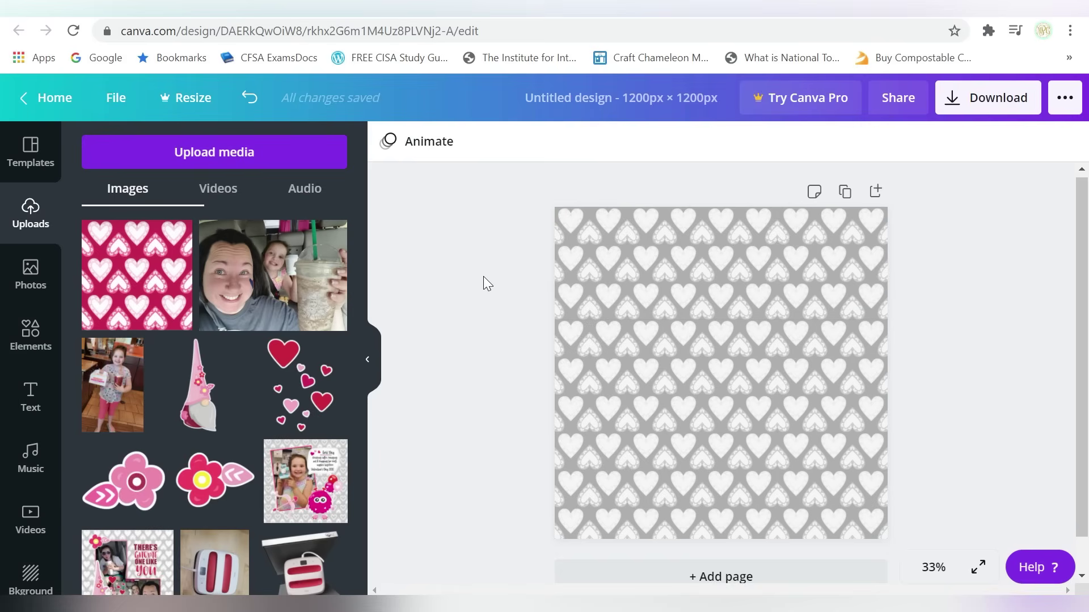
- Add the selfie, shrink it, flip it horizontally and move it to the lower right
click(259, 279)
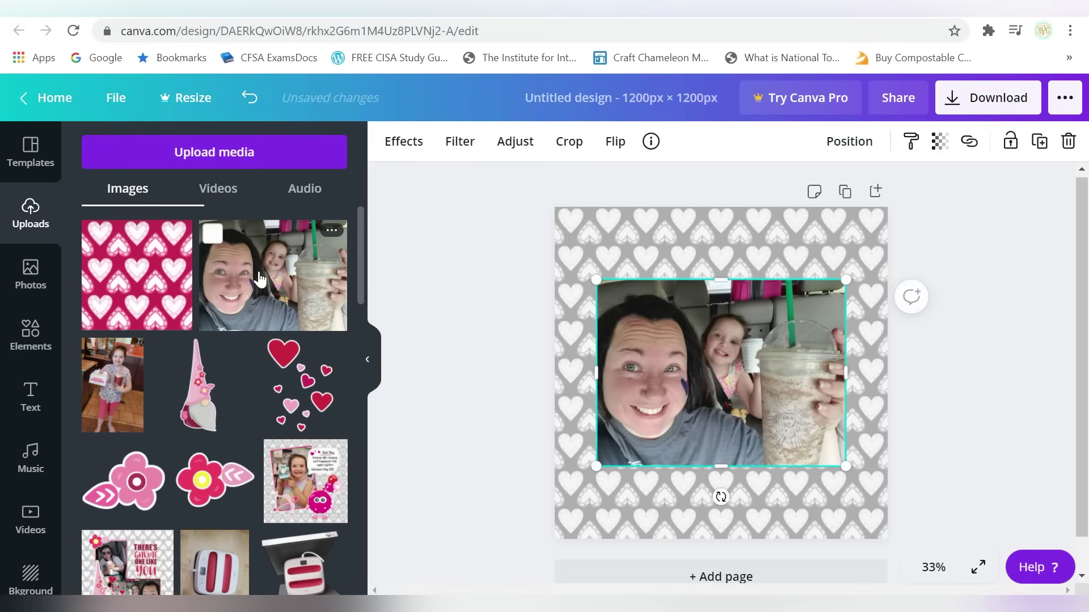
drag(842, 448, 762, 404)
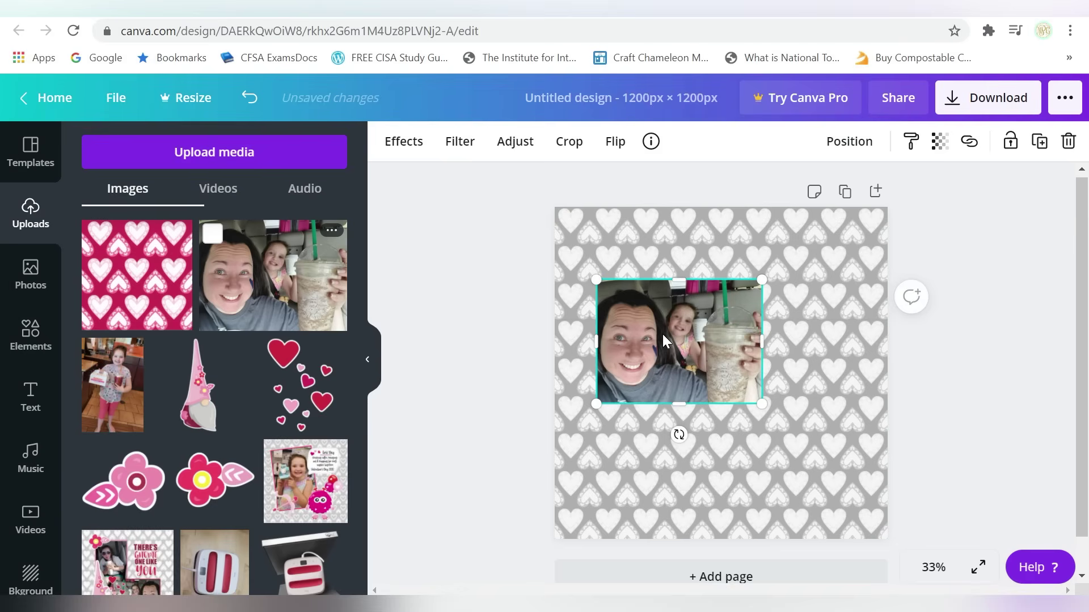
click(615, 141)
click(624, 187)
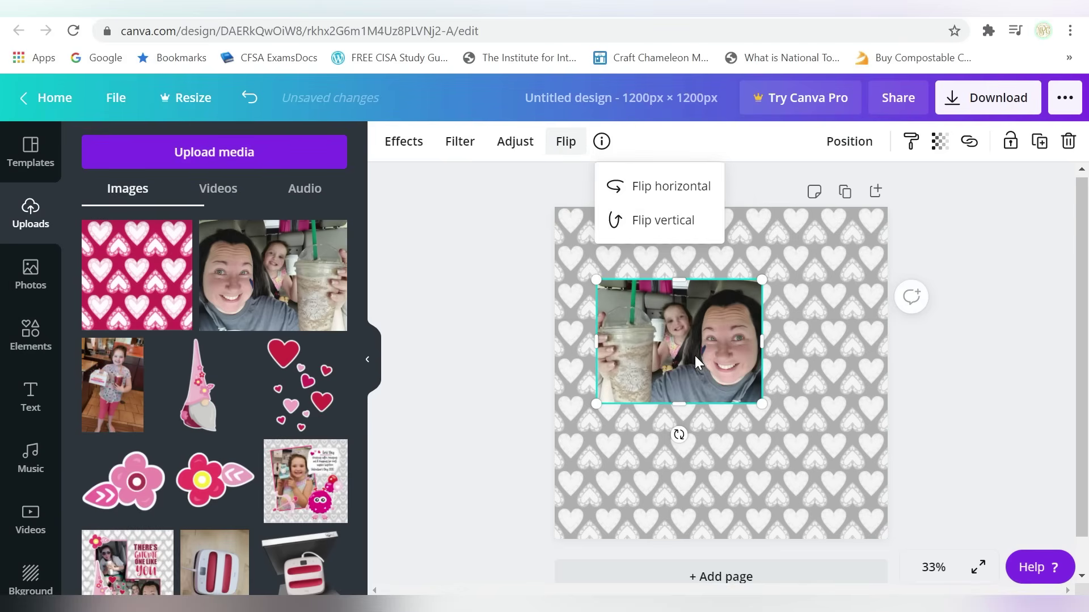
drag(697, 361, 705, 431)
- Add the girl's photo, move it to the upper left and enlarge it to 480 × 736
click(112, 385)
click(766, 442)
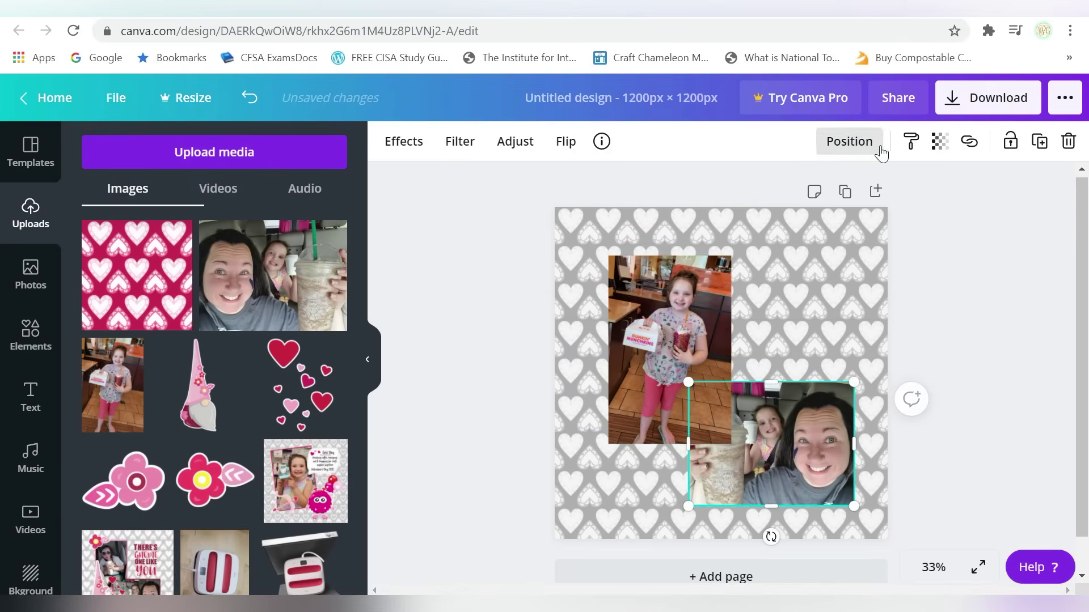
click(881, 152)
click(960, 334)
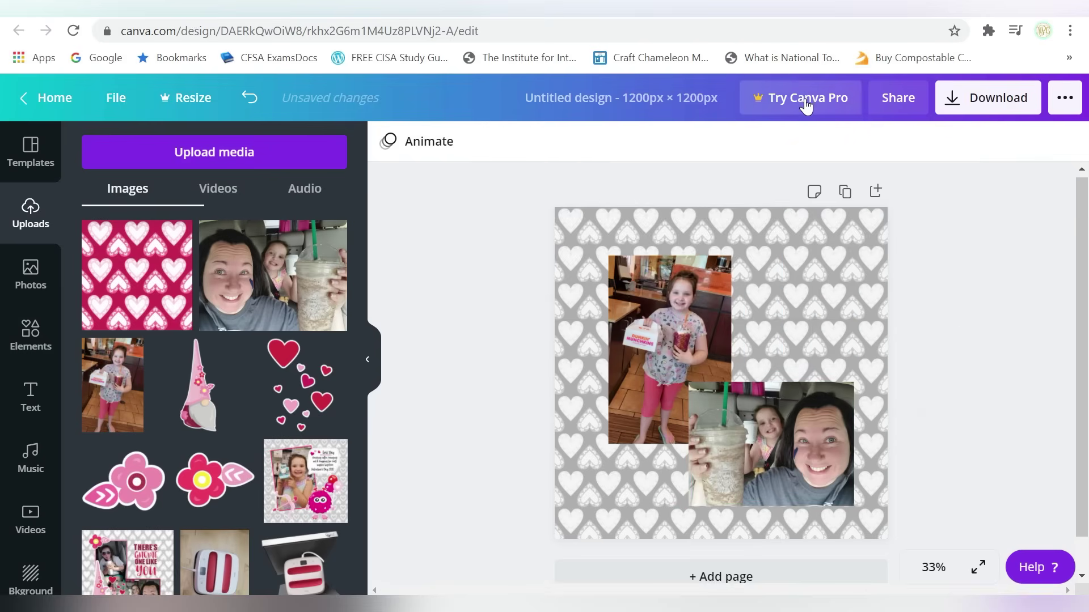
click(786, 444)
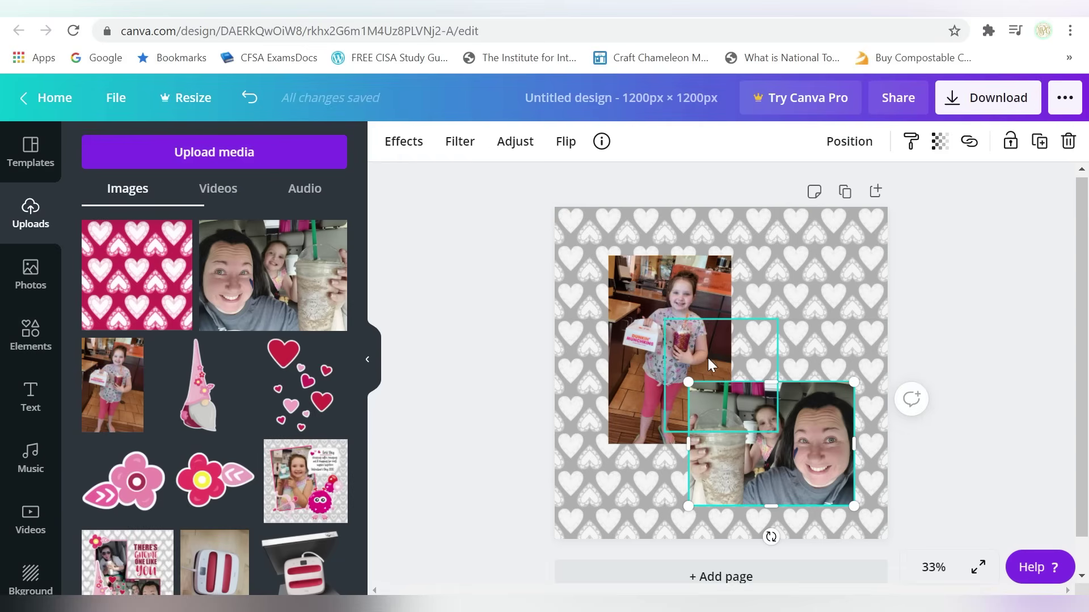
drag(672, 307, 662, 298)
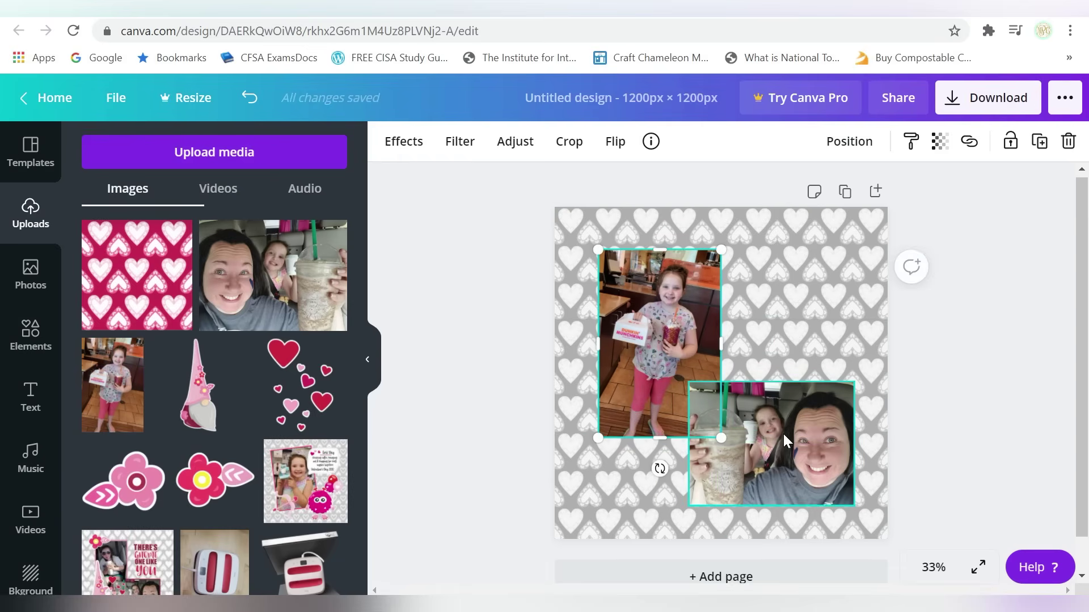
click(961, 337)
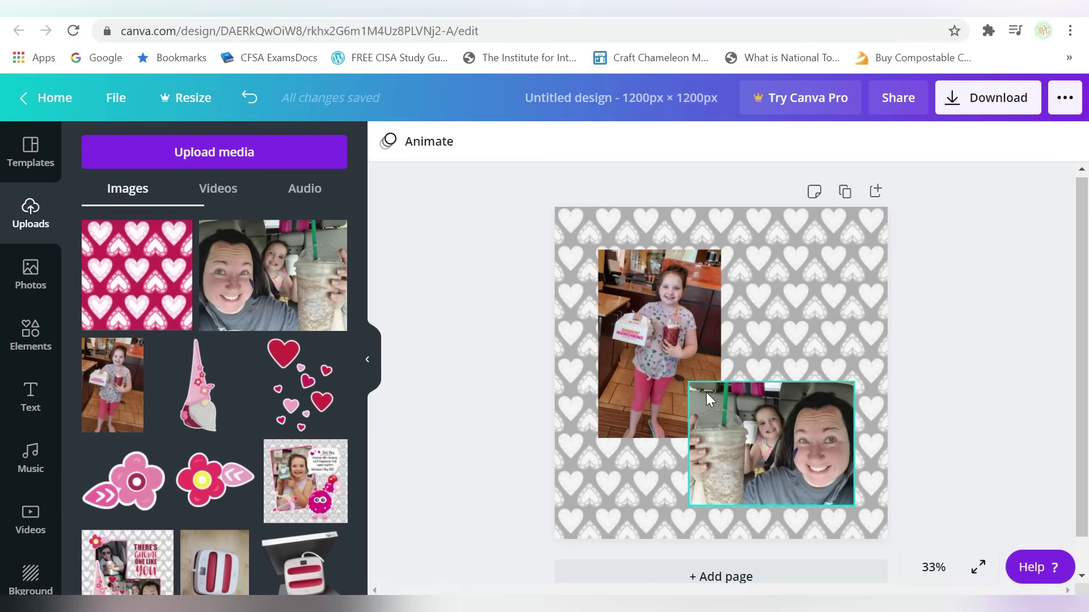
drag(681, 303, 672, 290)
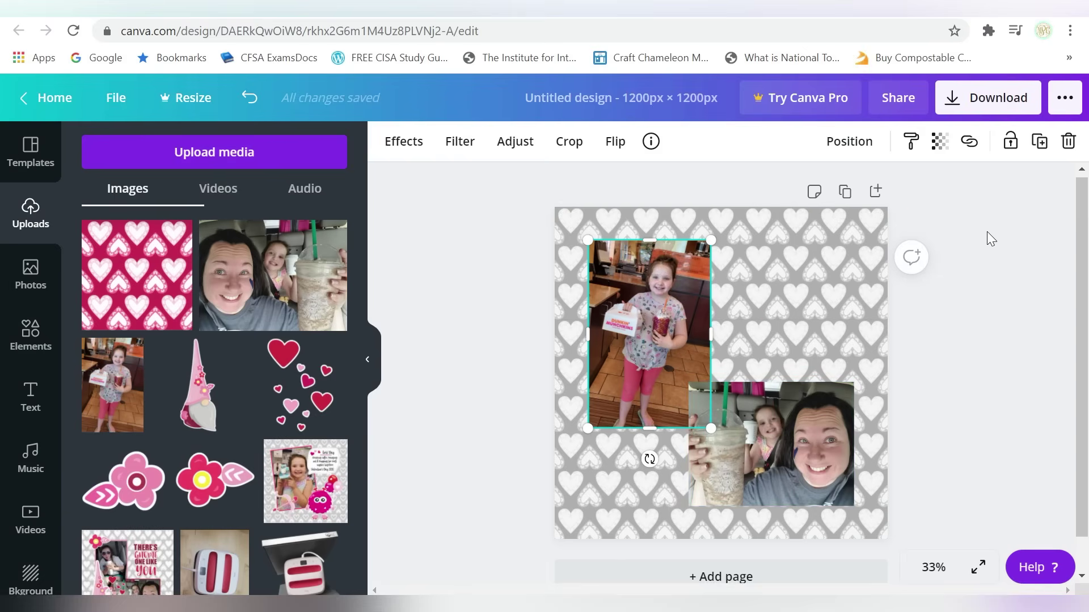
drag(711, 426, 723, 433)
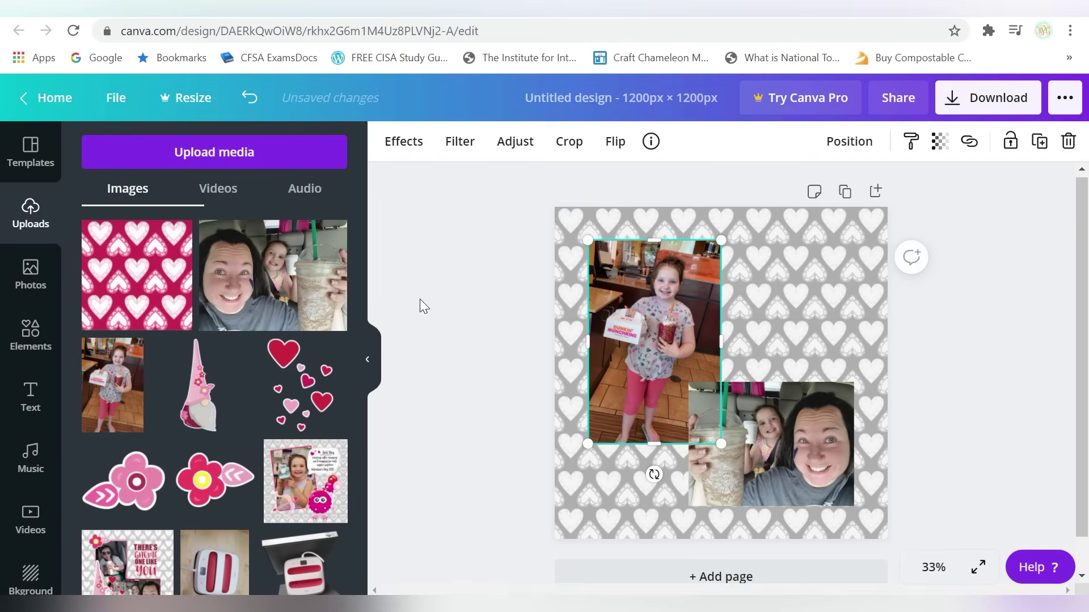
- Add a dark square from Elements and send it behind both photos
click(30, 333)
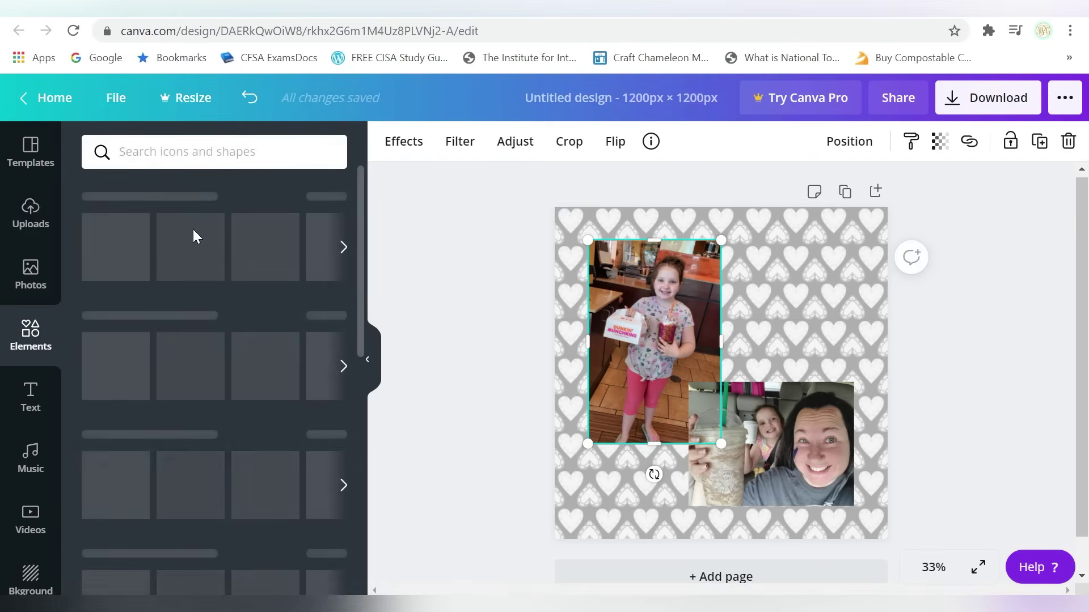
click(116, 247)
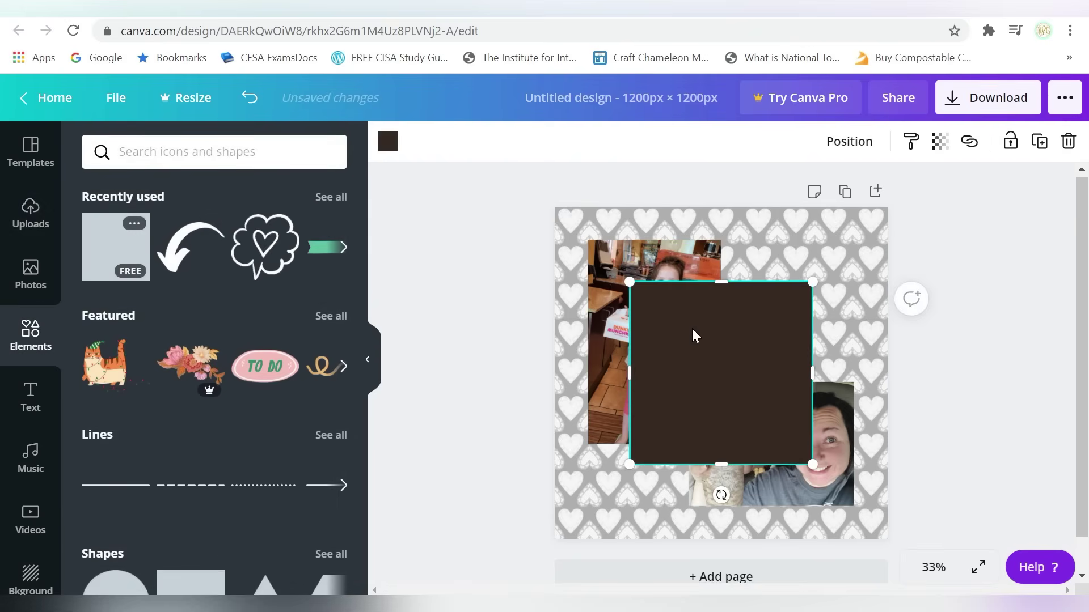
drag(693, 333, 650, 295)
click(845, 142)
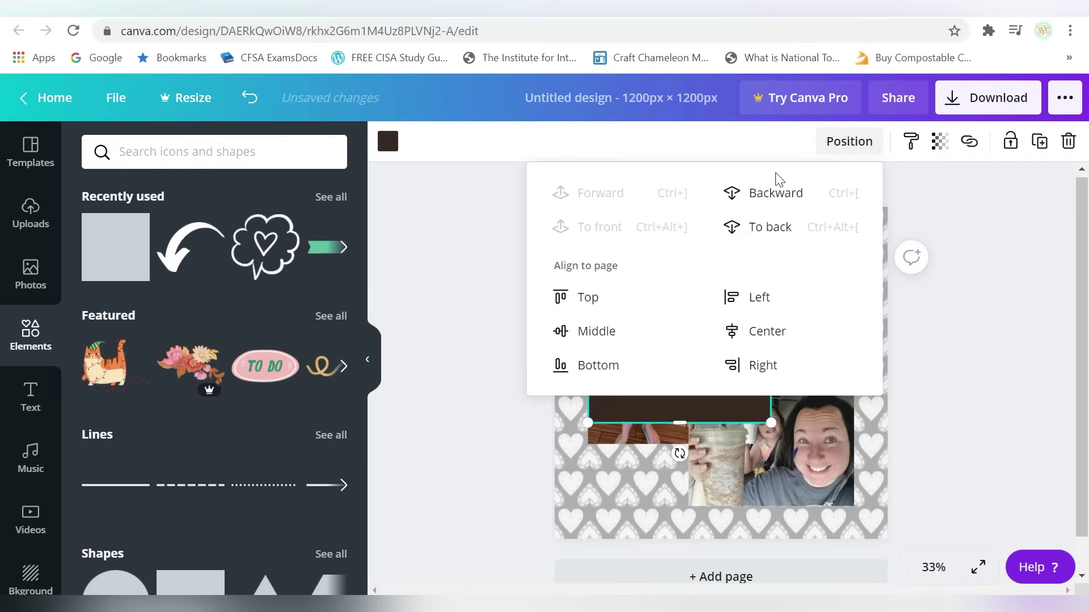
click(763, 198)
click(763, 199)
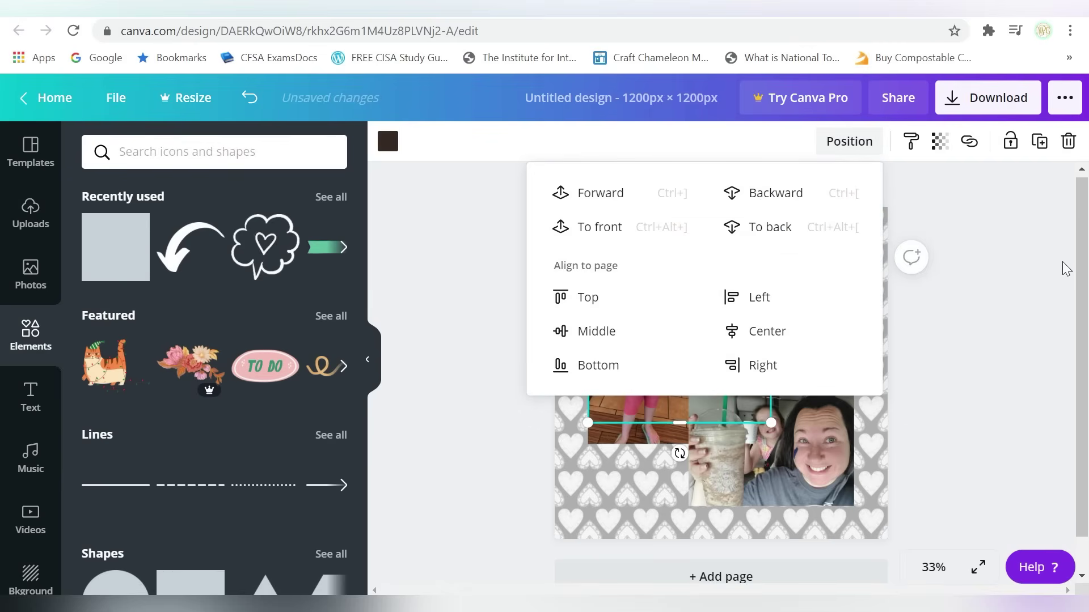
click(1002, 264)
- Resize the dark square to about 525 × 754 so it frames the girl's photo
click(1003, 265)
drag(737, 286, 748, 283)
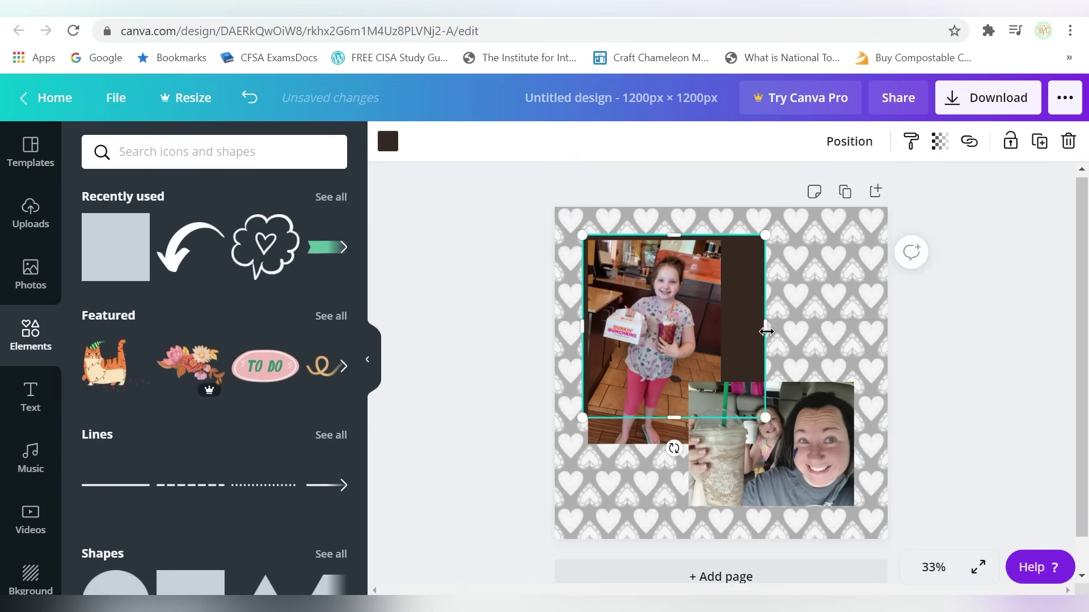
drag(769, 327, 727, 333)
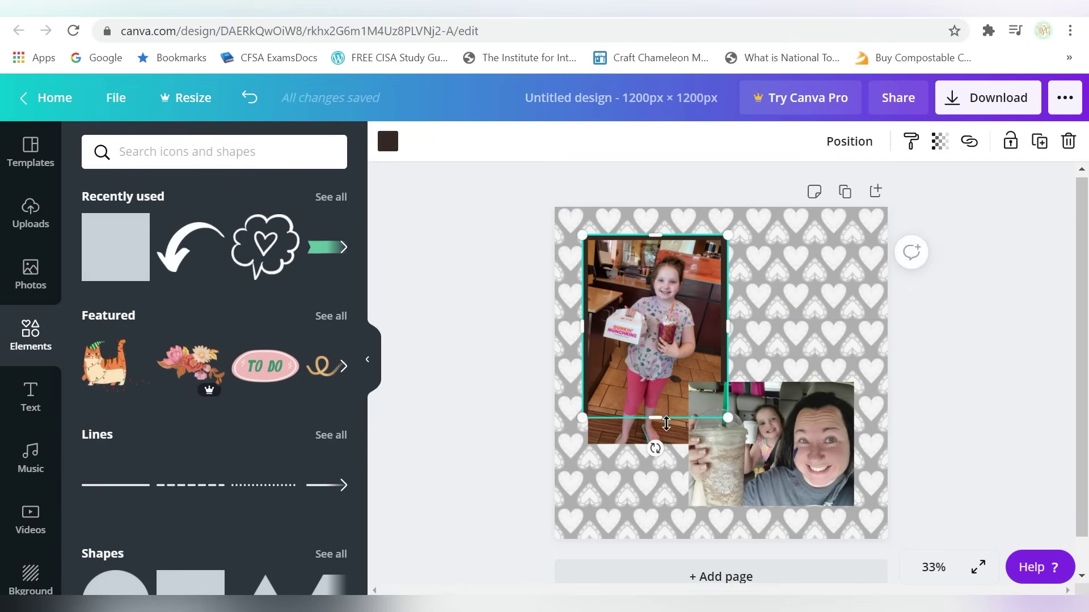
drag(653, 417, 660, 449)
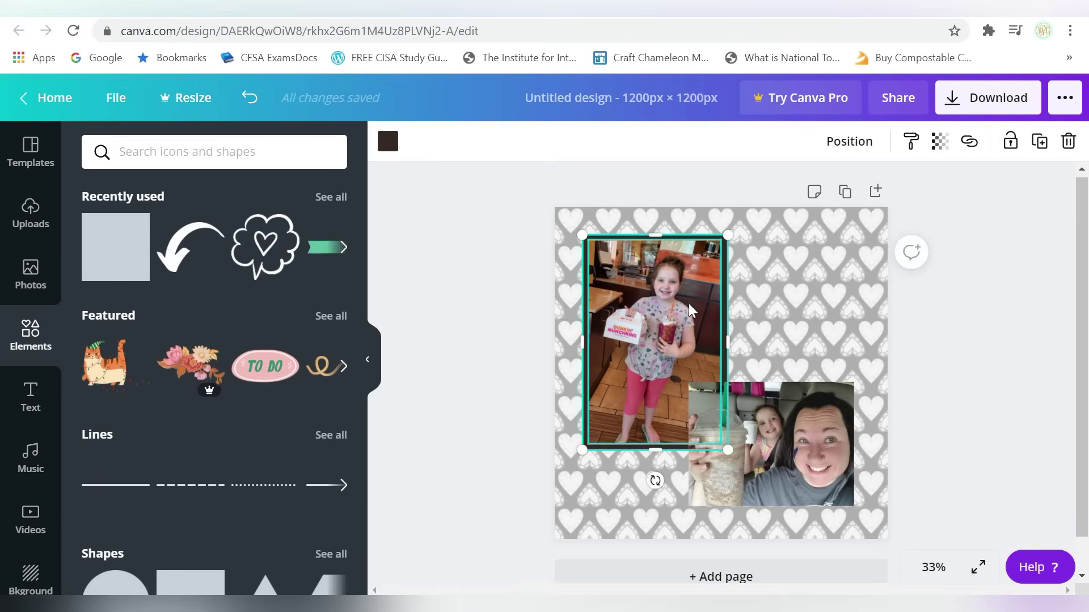
mouse_move(109, 232)
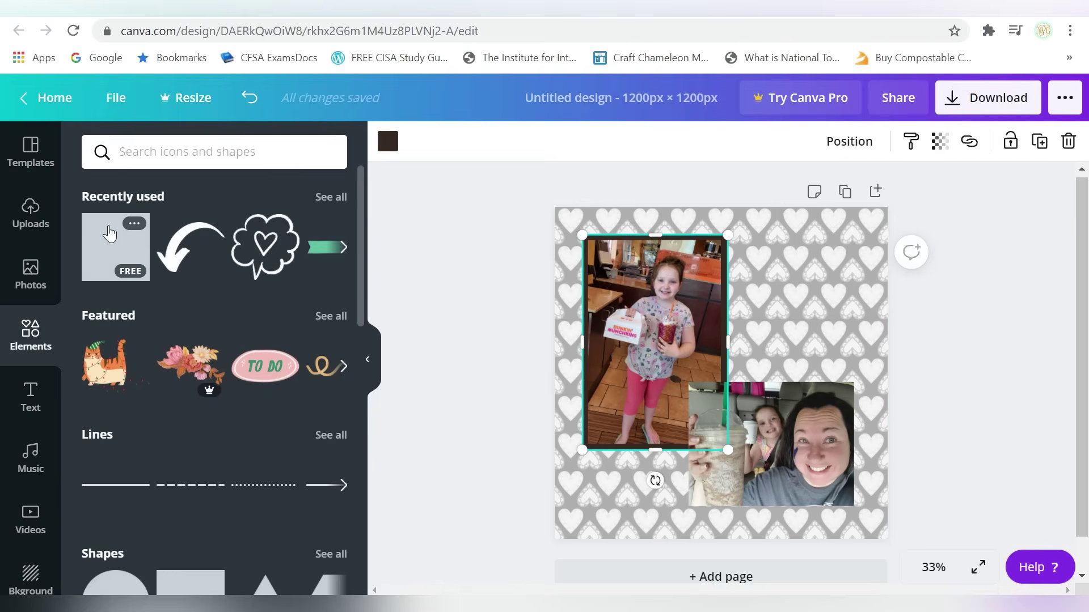
click(388, 143)
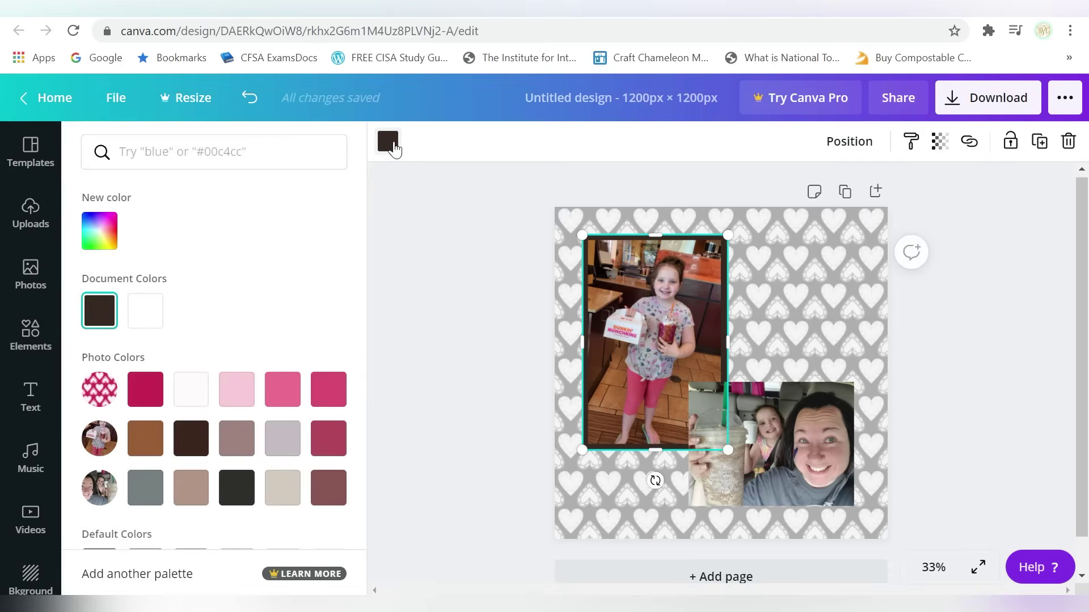
click(392, 145)
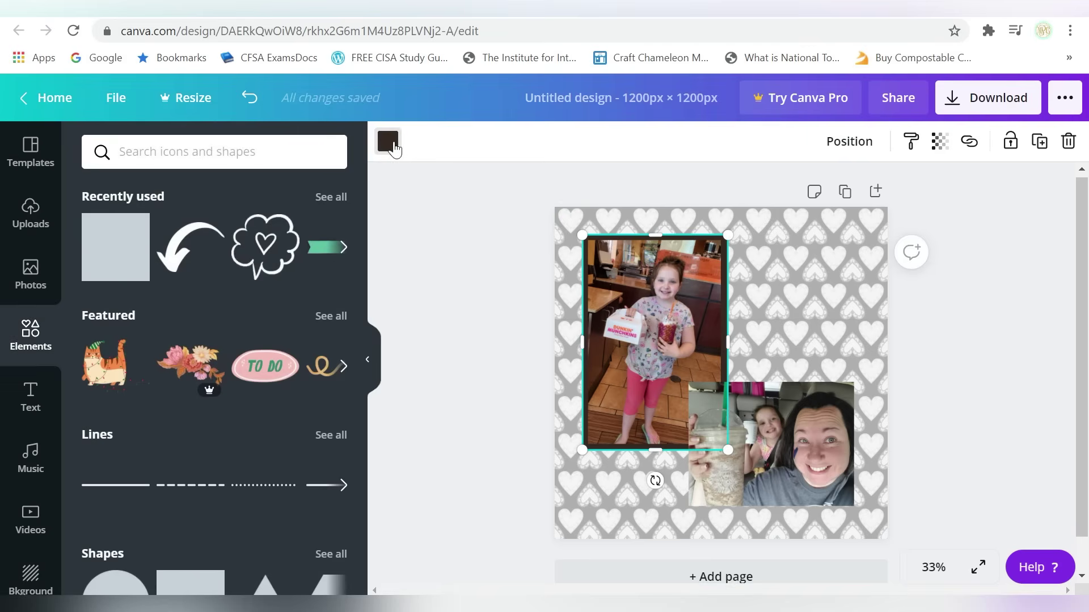
- Add the gnome image from Uploads and move it to the page's right side
click(32, 215)
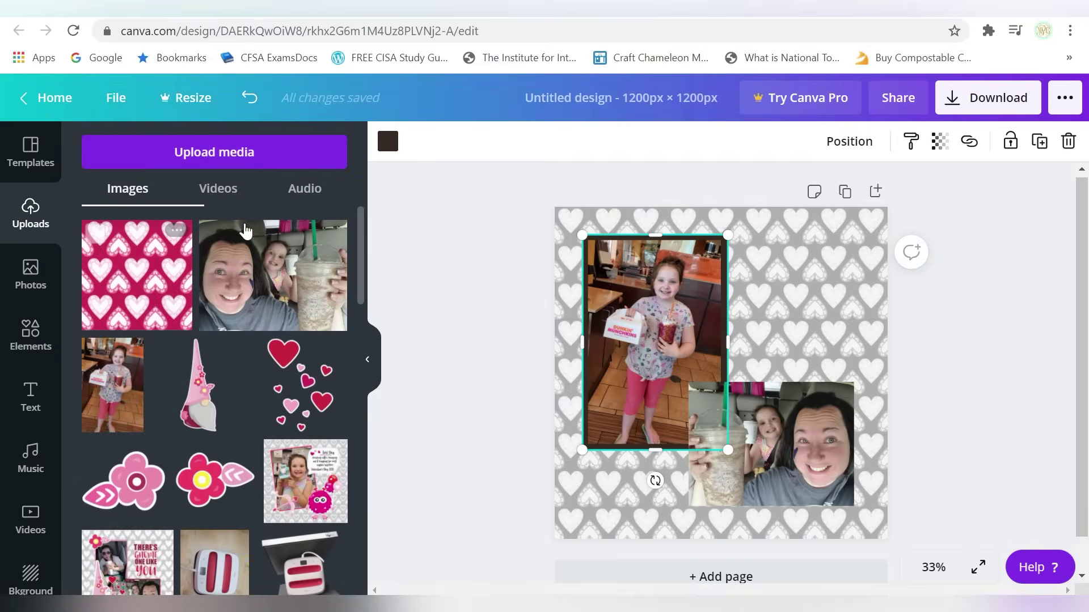
click(201, 404)
drag(692, 389, 779, 375)
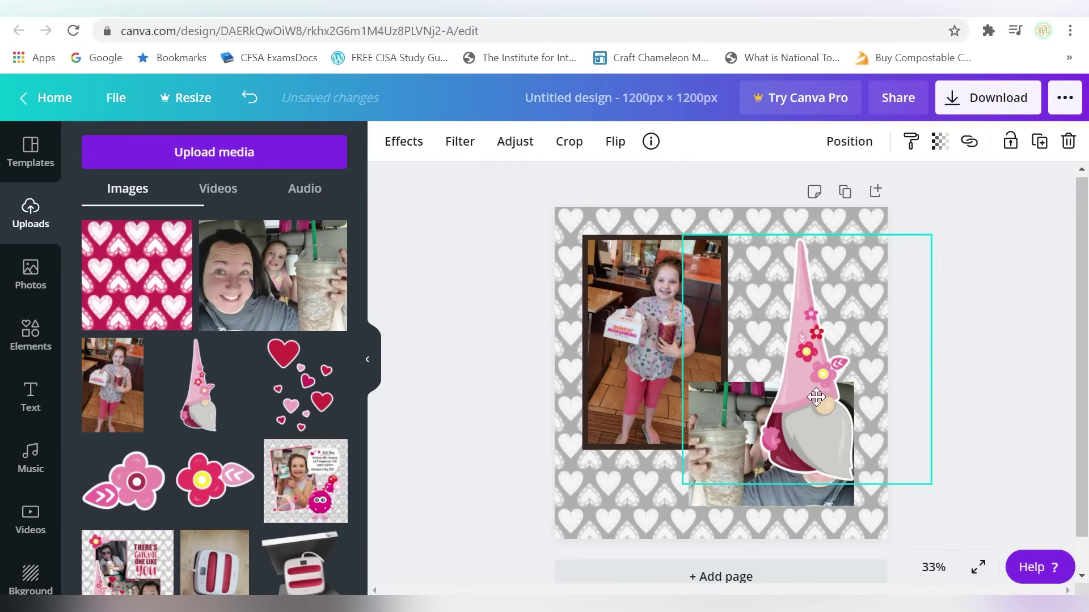
- Recolour the girl's photo mat dark pink and place a copy near the selfie
click(585, 238)
click(390, 143)
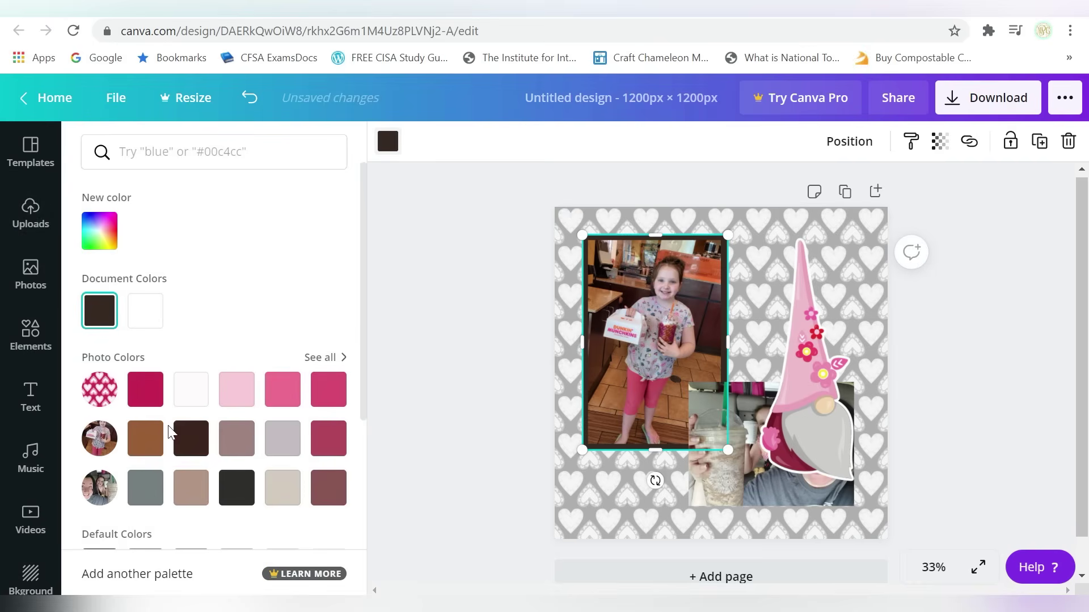
click(317, 360)
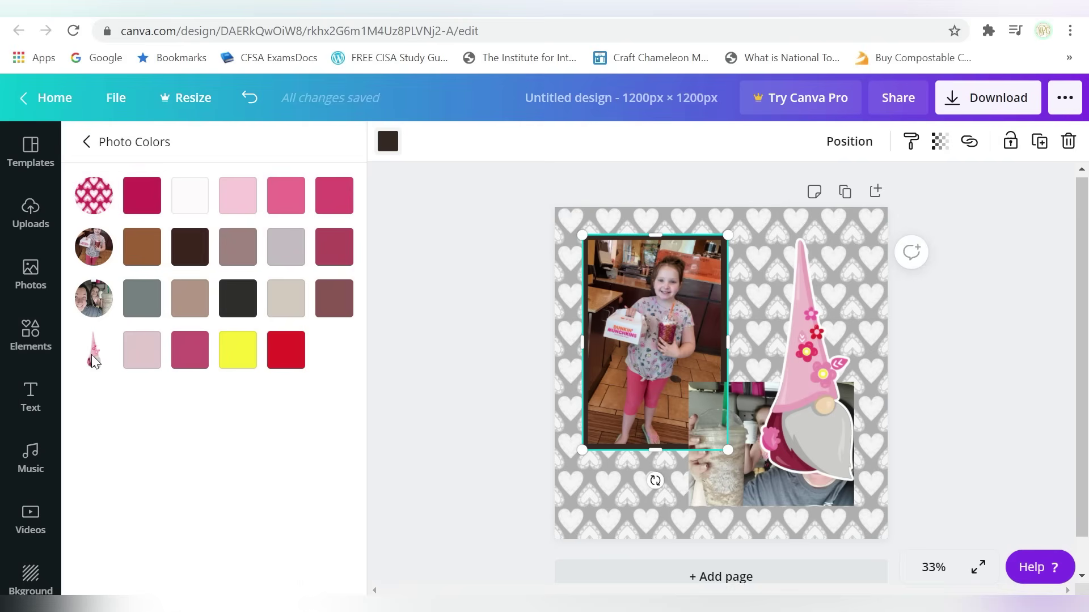
click(300, 345)
click(340, 208)
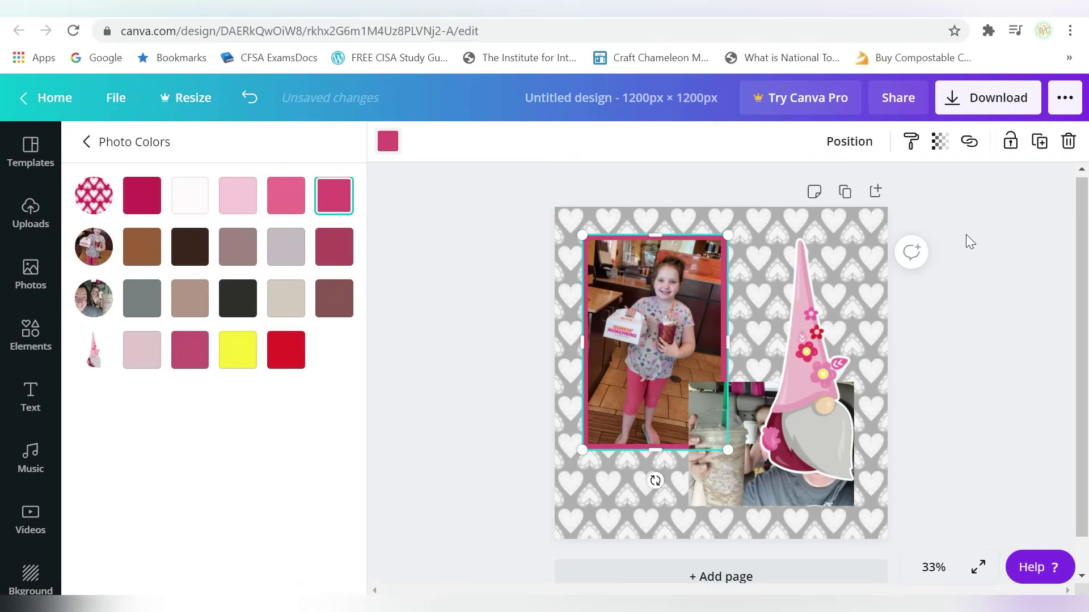
click(87, 142)
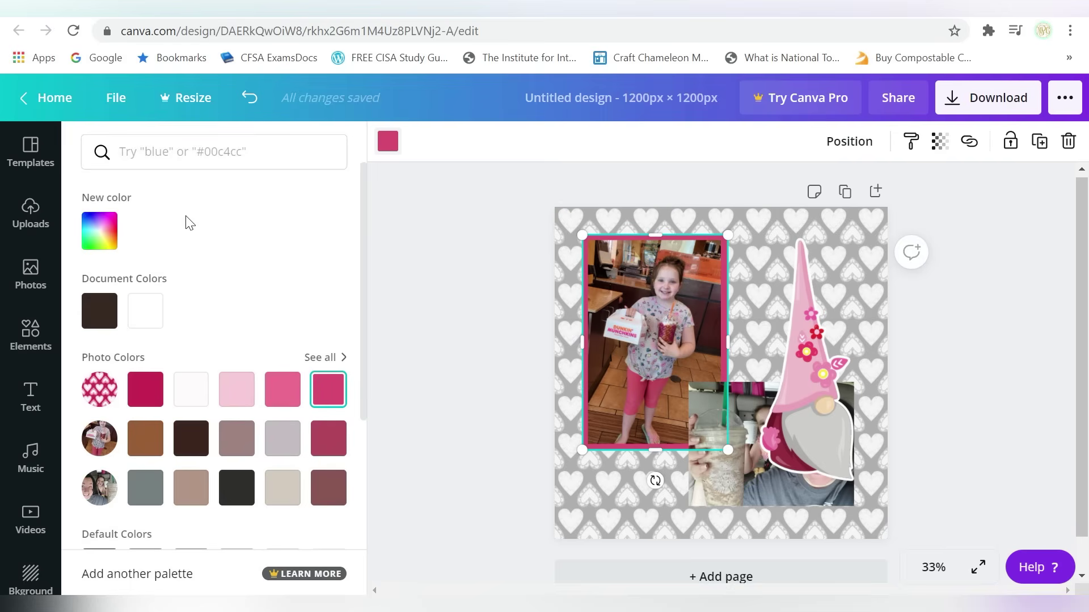
key(Escape)
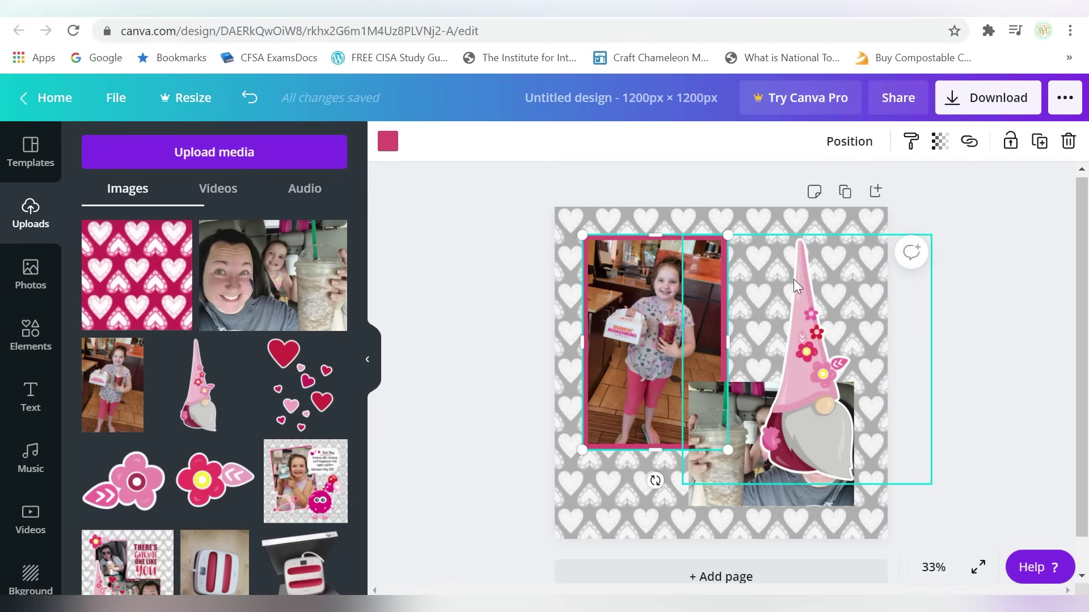
drag(655, 300, 754, 356)
- Send the copied pink mat behind the selfie and resize it to frame that photo
click(849, 141)
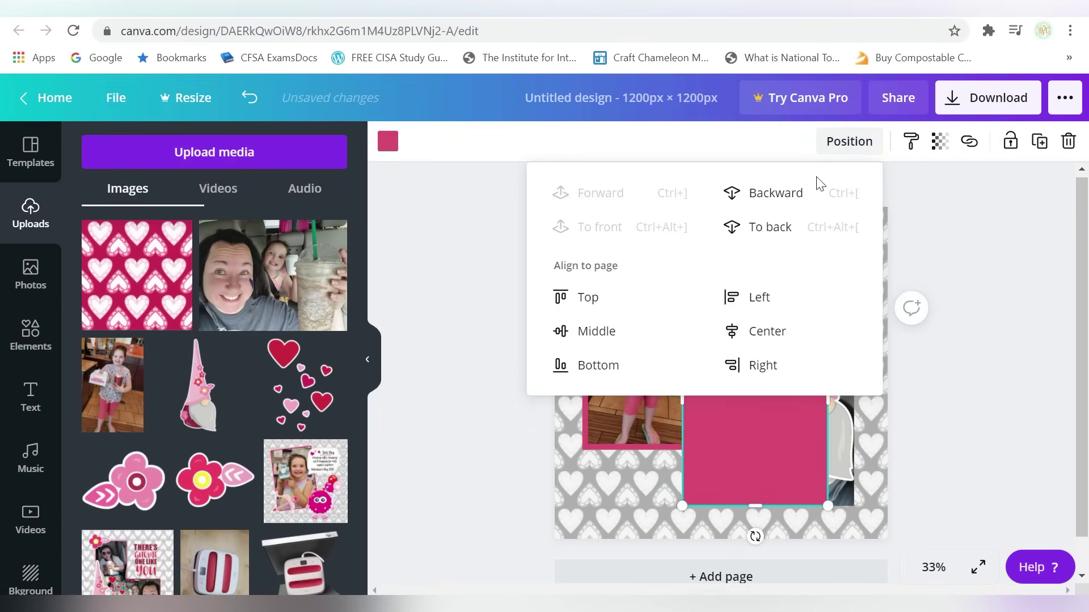
click(784, 194)
click(970, 334)
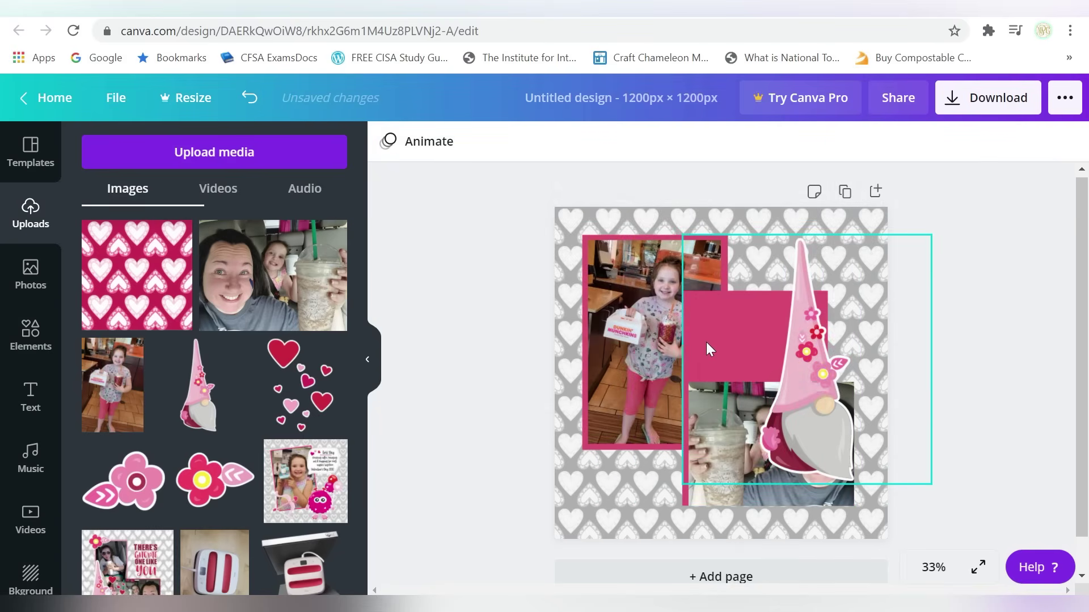
click(747, 380)
drag(811, 361, 568, 258)
click(766, 325)
drag(827, 399, 860, 399)
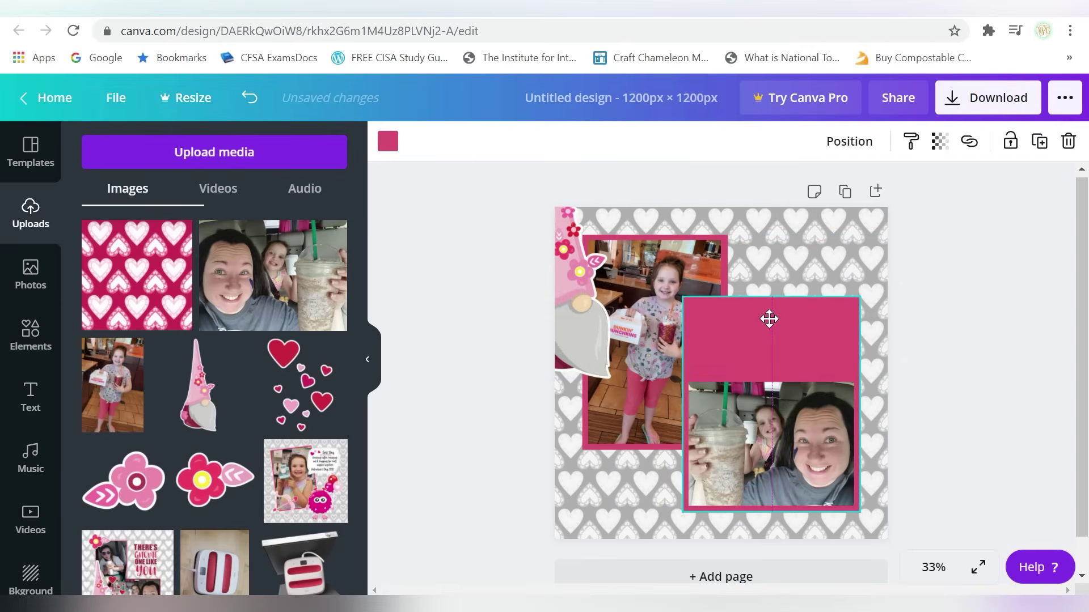
drag(770, 294, 772, 378)
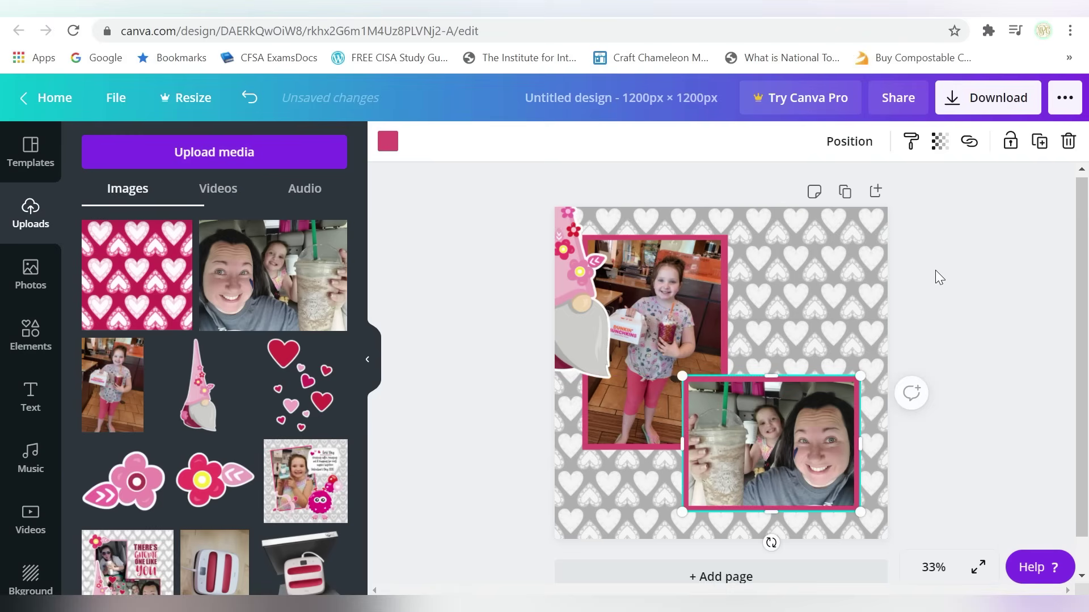
click(769, 433)
drag(769, 432, 769, 430)
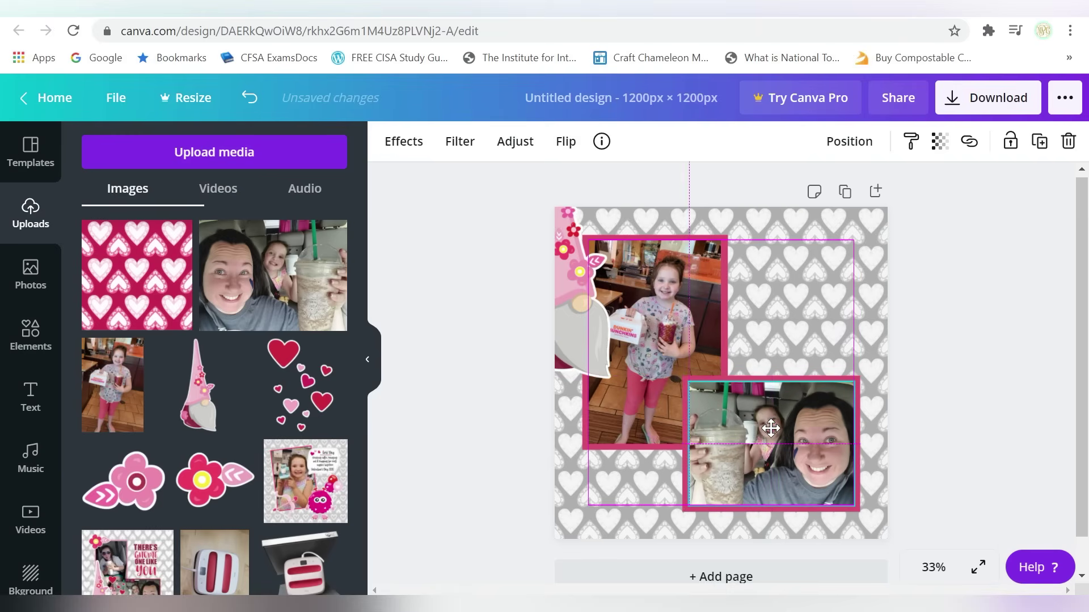
- Shrink the gnome and set it at lower left, overlapping both photos
click(996, 262)
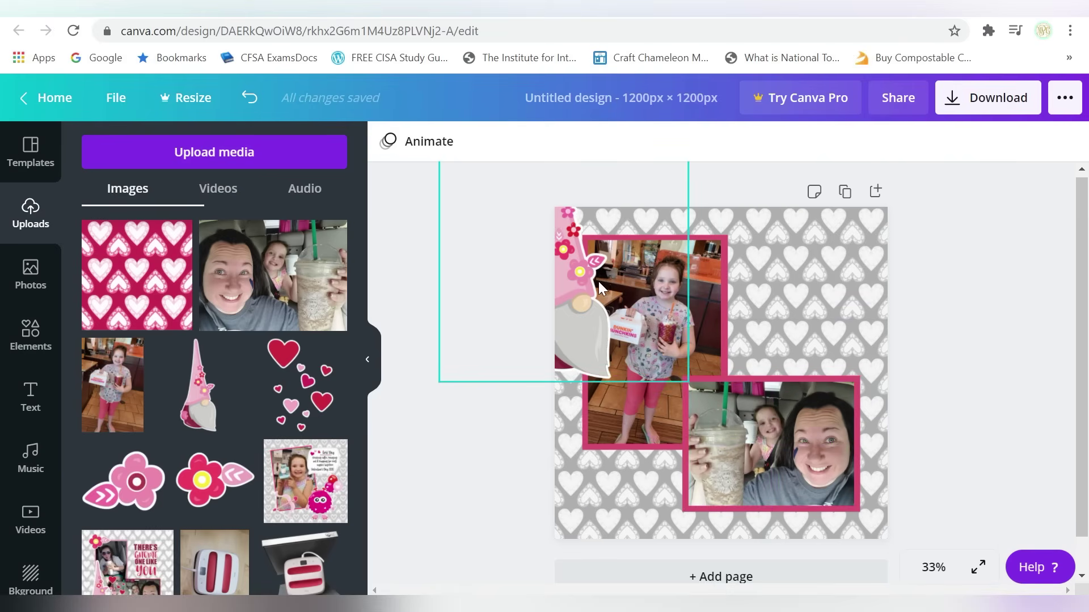
drag(598, 281, 680, 410)
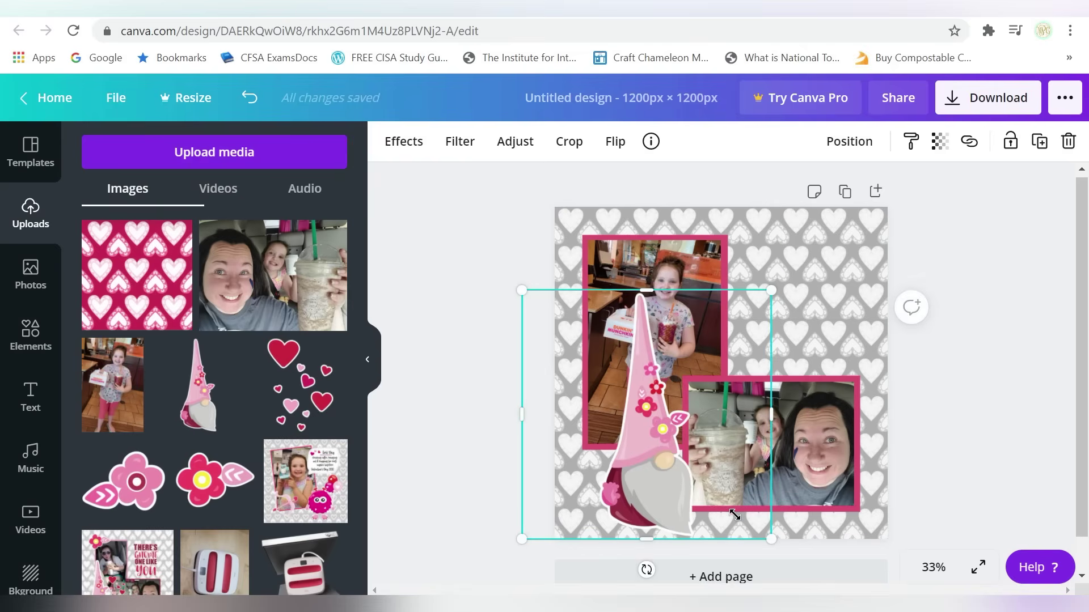
drag(772, 538, 712, 479)
drag(618, 419, 618, 465)
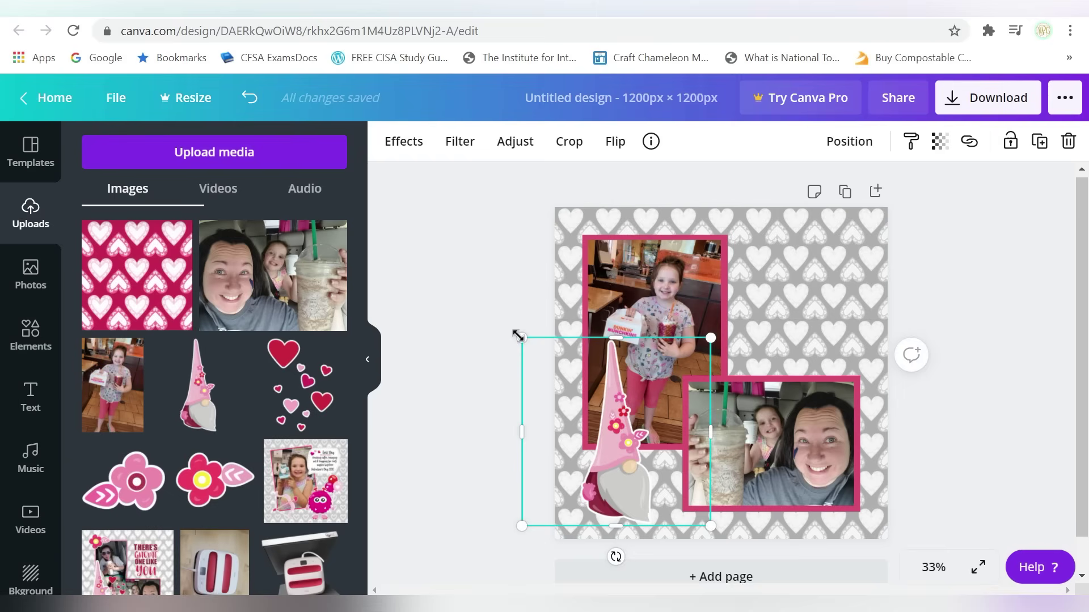
- Shrink the gnome to 665 px and place a small hearts cluster between the photos
drag(519, 336, 525, 335)
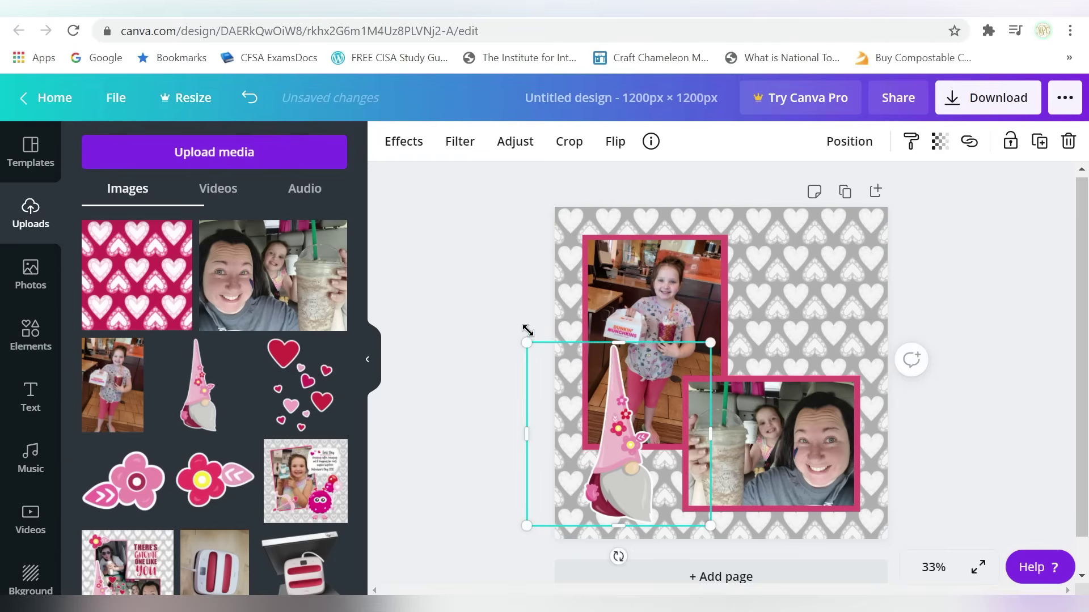
click(302, 369)
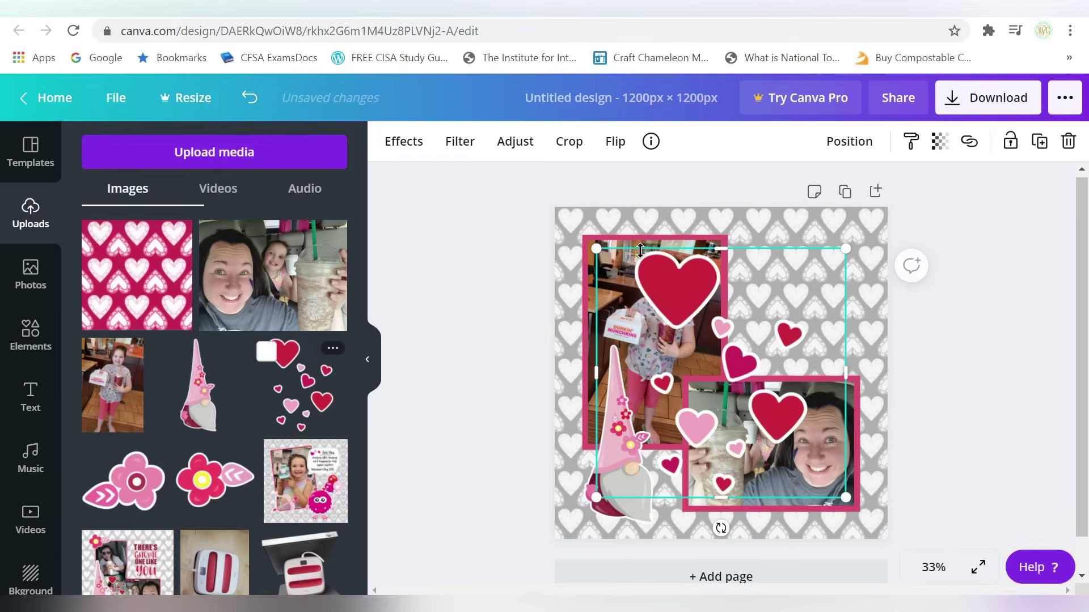
drag(595, 248, 665, 383)
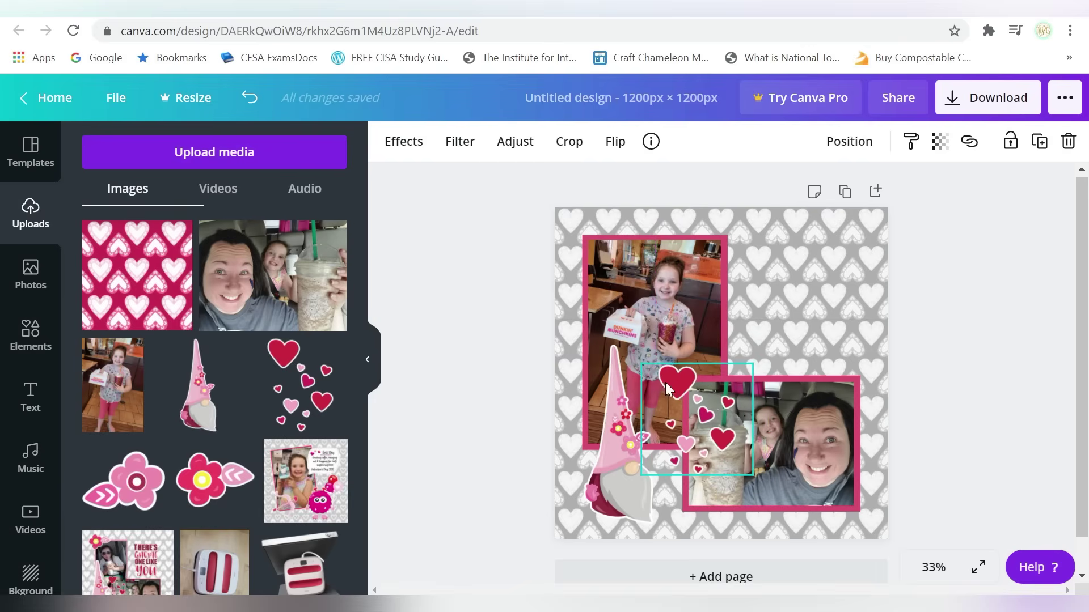
- Add a 332 px pink flower rotated 180° at top left and a tilted flower at bottom right
click(133, 495)
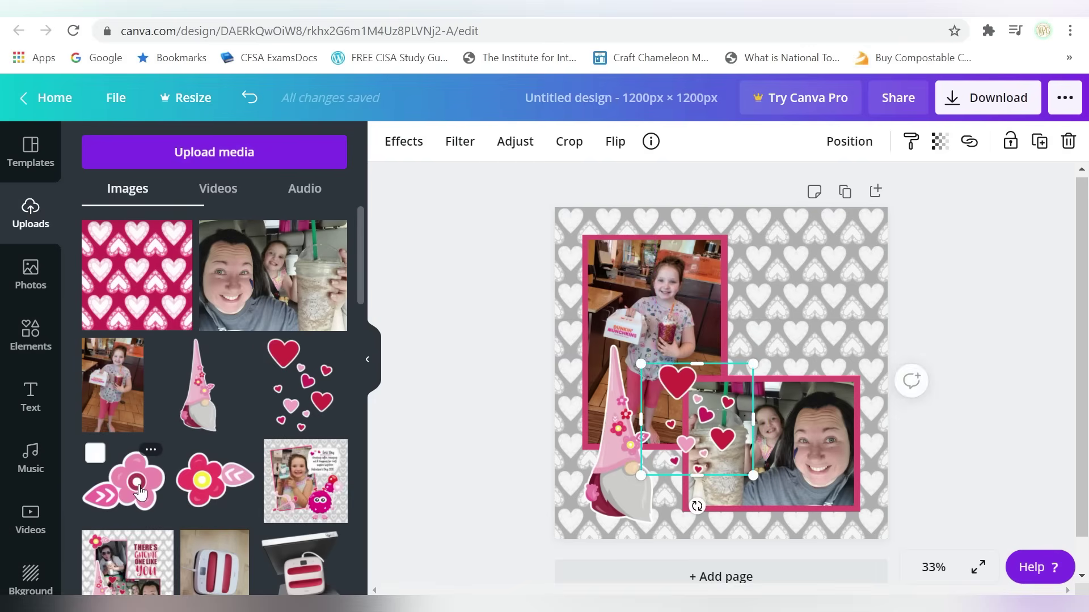
drag(855, 488, 610, 246)
drag(594, 316, 595, 170)
drag(581, 242, 759, 411)
click(214, 477)
drag(801, 523, 799, 400)
drag(813, 476, 850, 511)
click(979, 230)
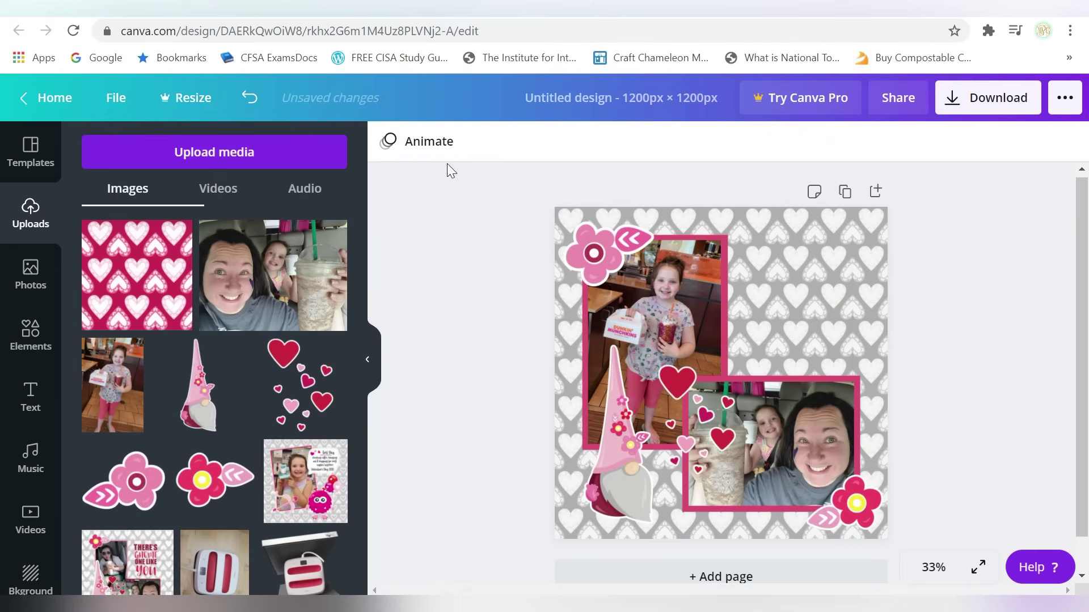
- Place and resize the 'There's Gnome One Like You' quote at upper right, and shrink the top-left flower
click(181, 150)
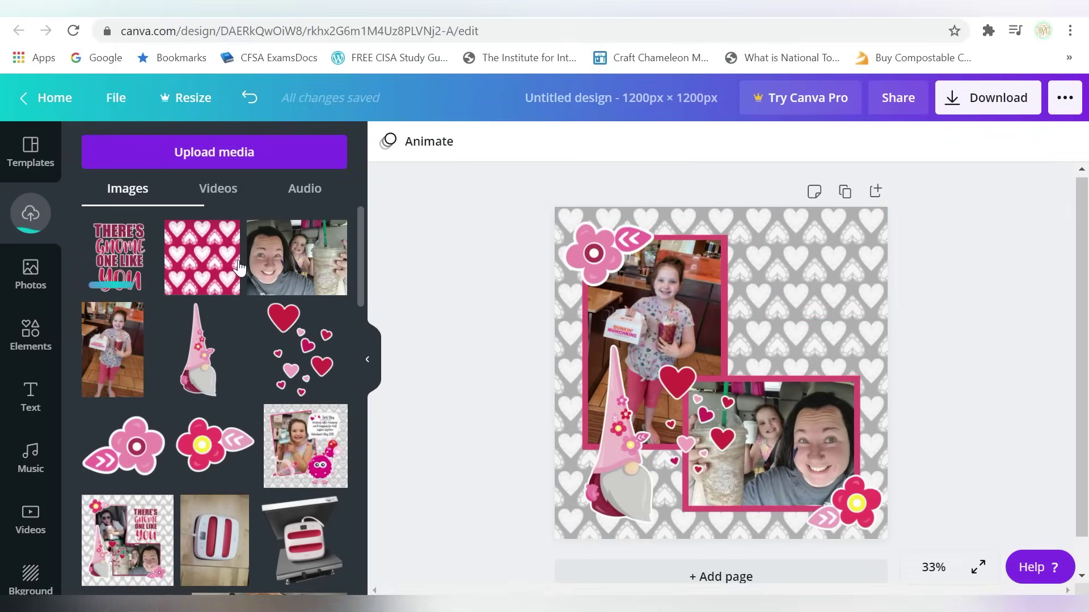
drag(119, 258, 789, 334)
drag(692, 438, 743, 375)
click(595, 252)
drag(565, 296, 575, 283)
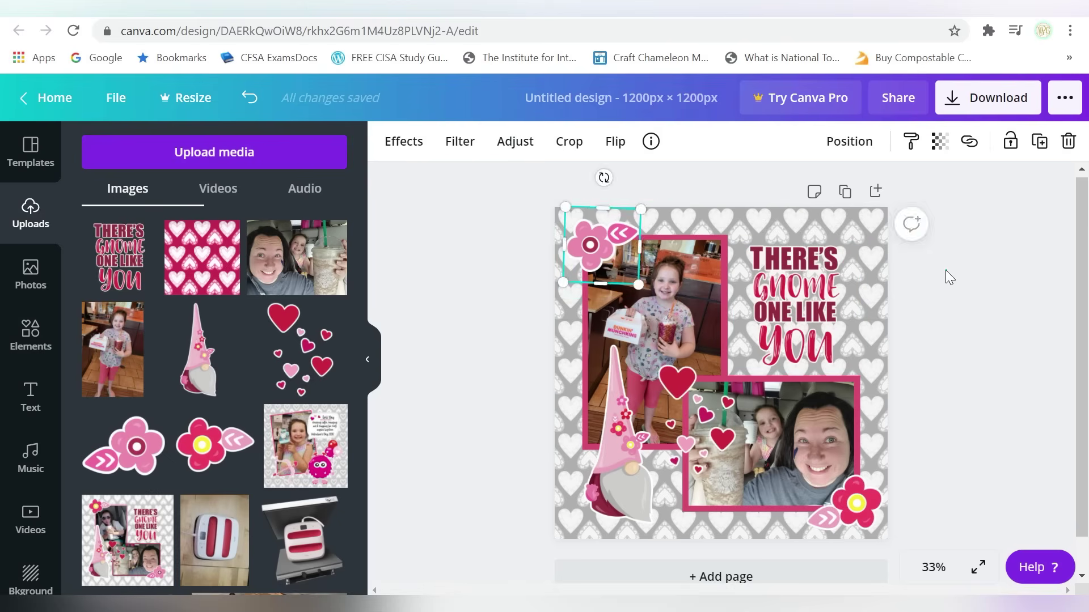
click(946, 270)
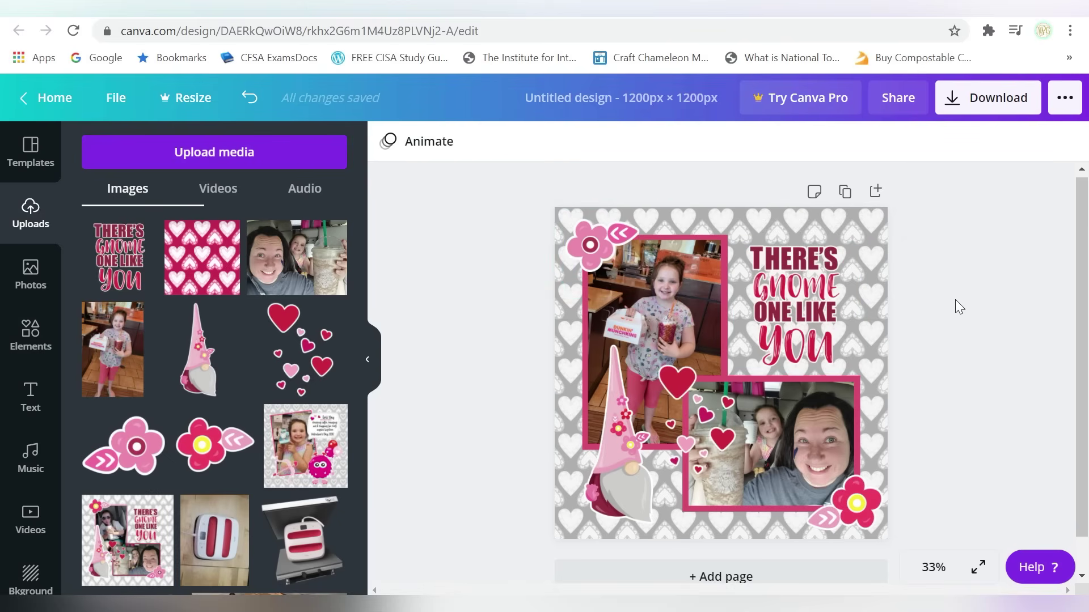
- Download the 1200 × 1200 scrapbook page as a PNG file
click(989, 104)
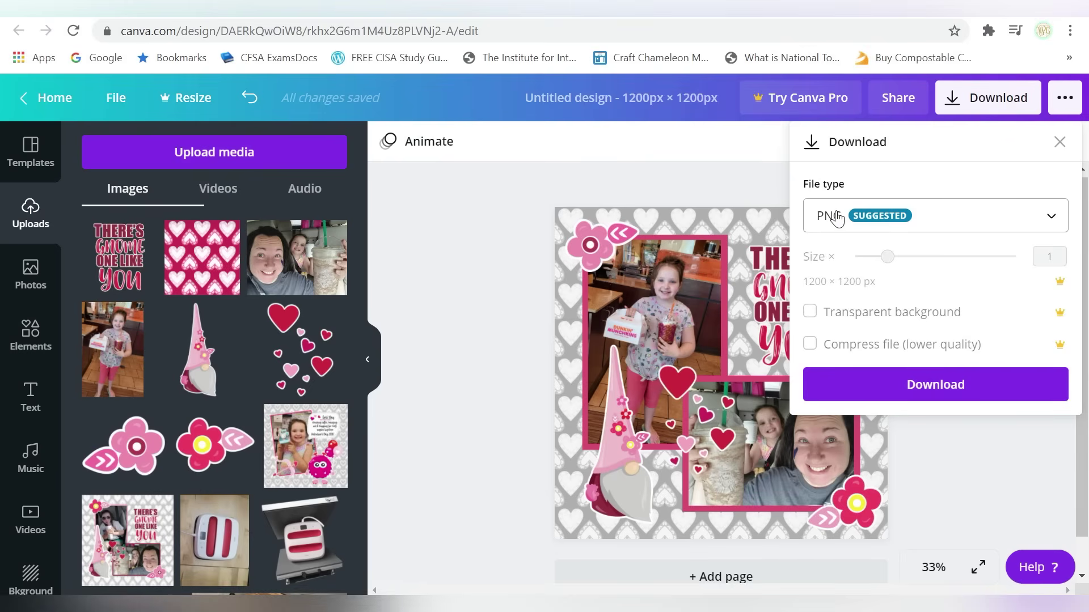
click(907, 384)
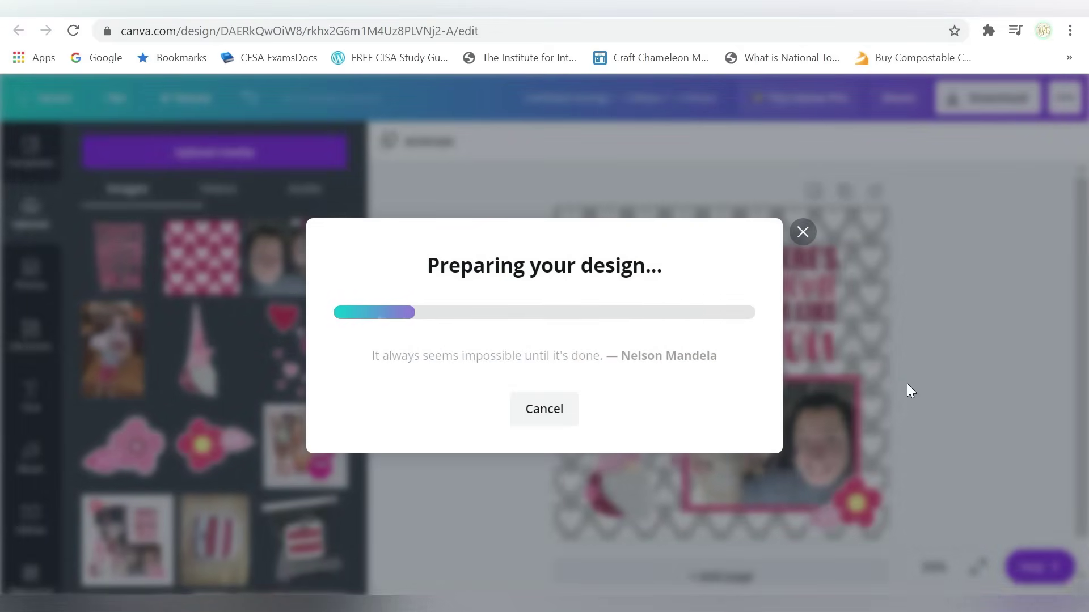